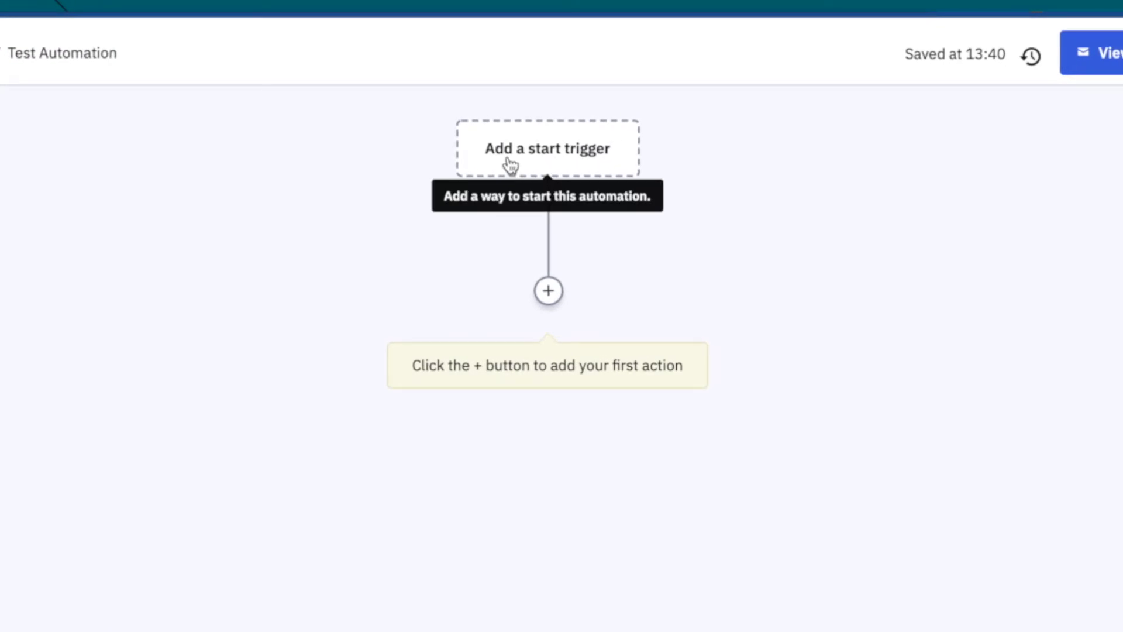
Step: Choose 'Contact submits a form' as the start trigger, with the form still set to Any form
{"action": "left_click", "coordinate": [556, 164]}
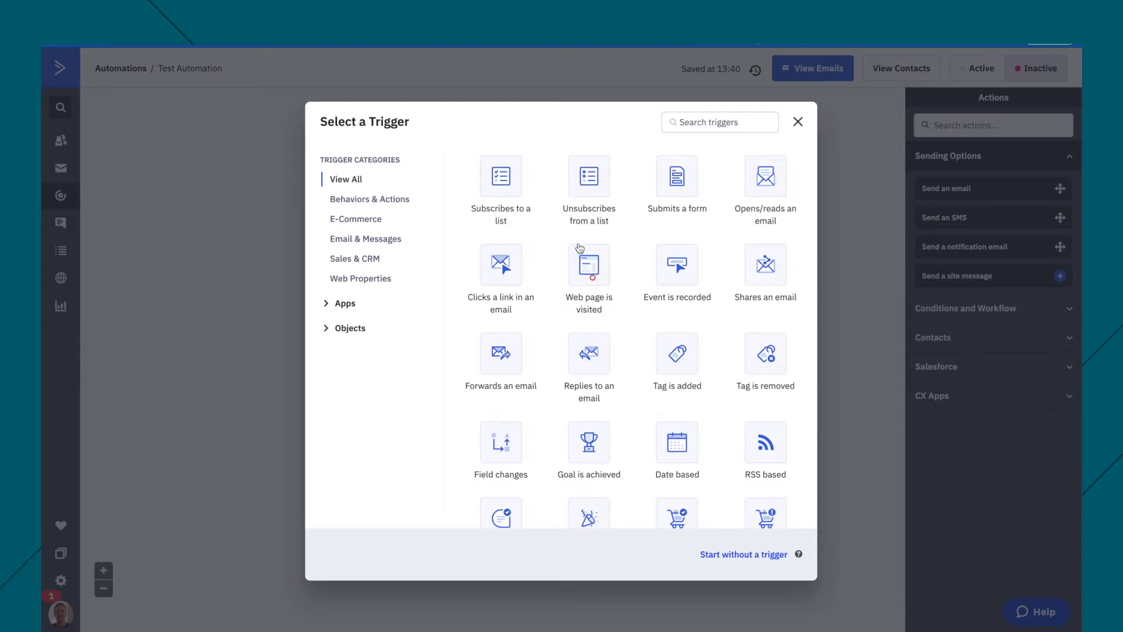
{"action": "left_click", "coordinate": [596, 283]}
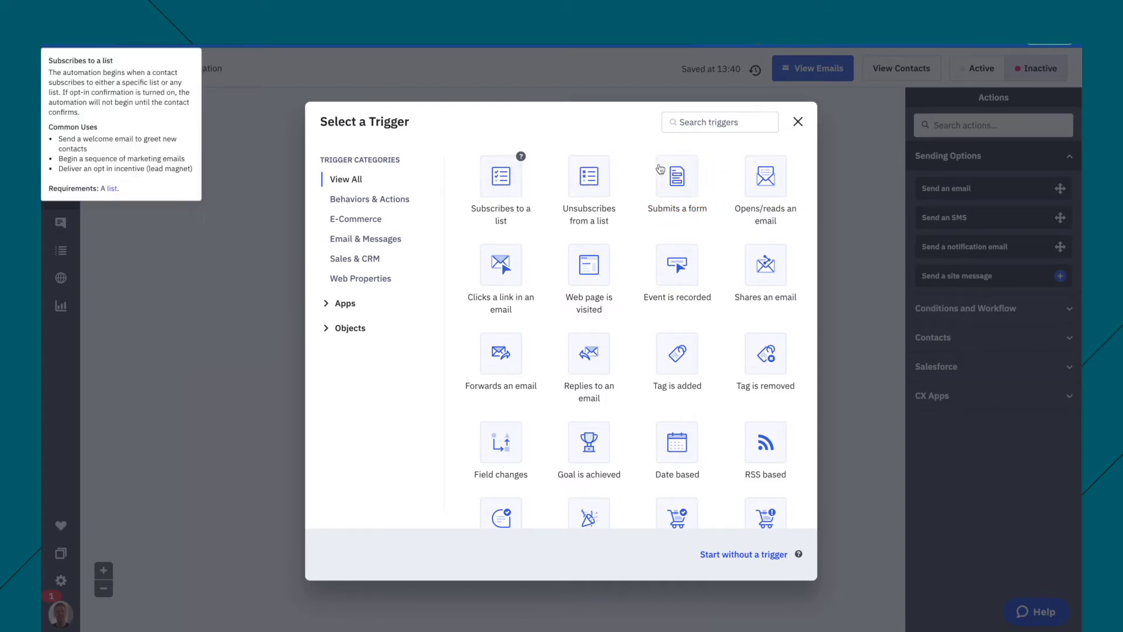
{"action": "left_click", "coordinate": [679, 187]}
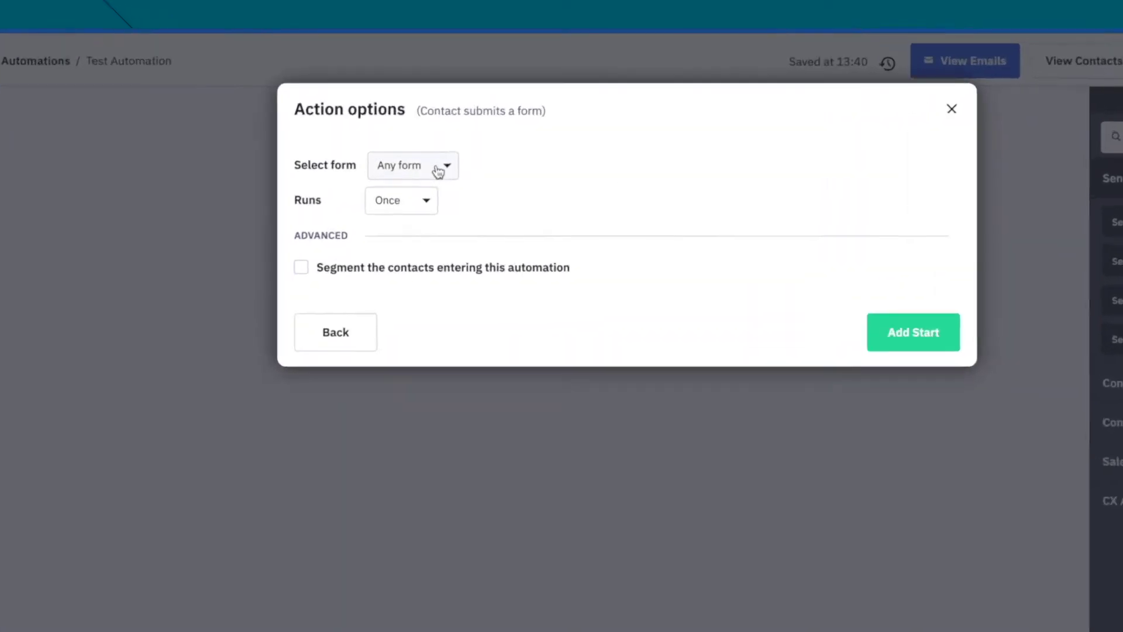
Step: Select the 15 Amazing Tools (NEW) form, keep Runs at Once, and add the start trigger
{"action": "left_click", "coordinate": [420, 147]}
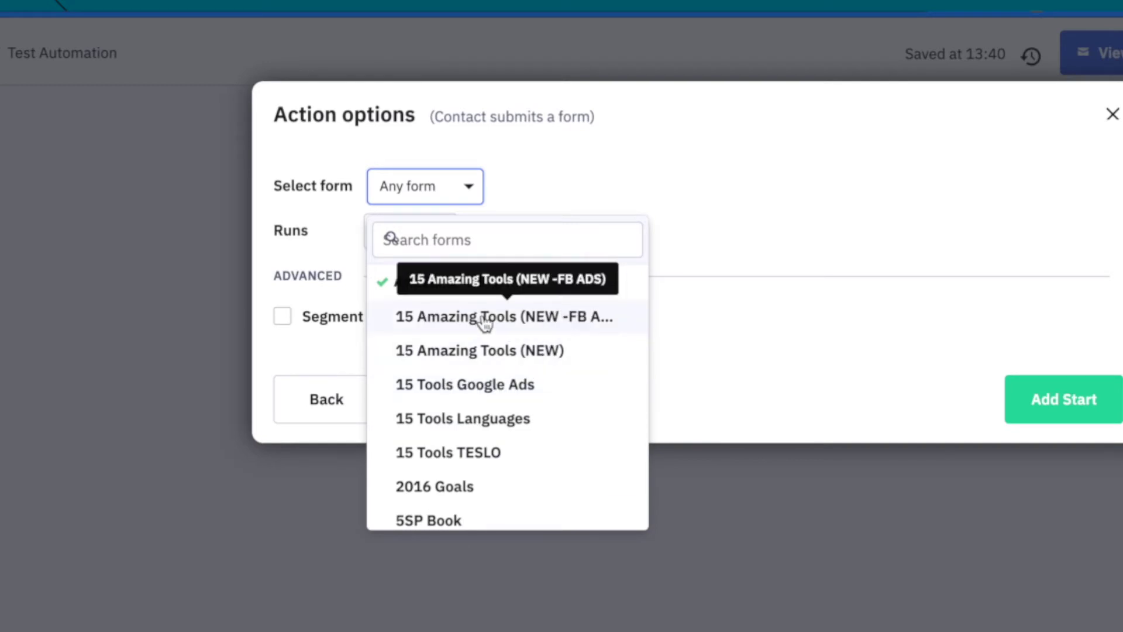
{"action": "scroll", "coordinate": [470, 450], "scroll_direction": "down", "scroll_amount": 4}
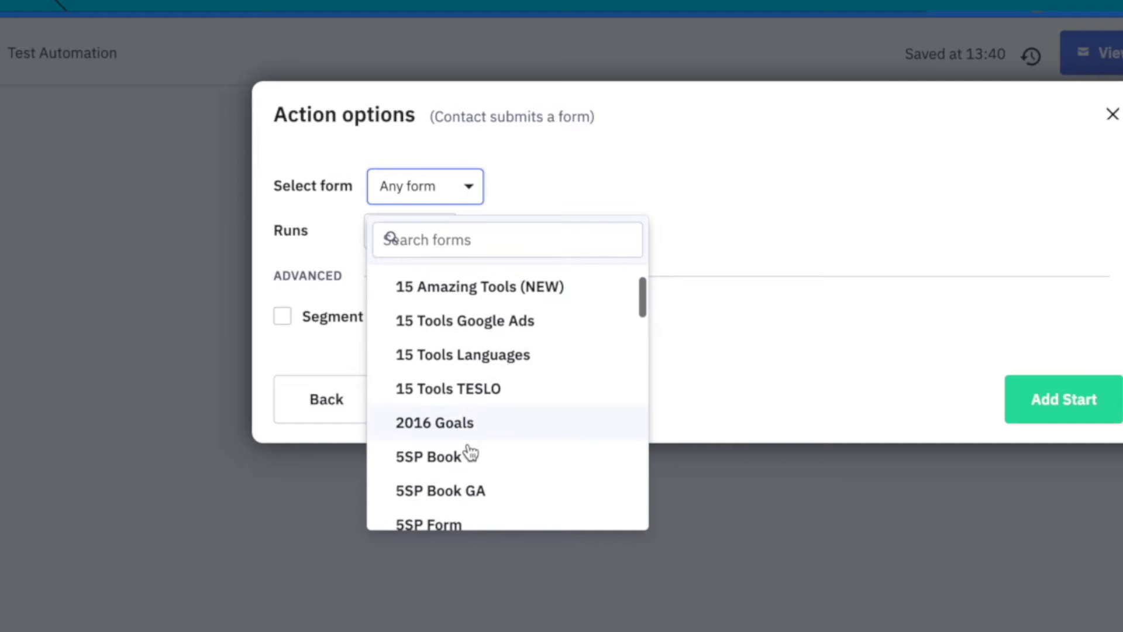
{"action": "scroll", "coordinate": [469, 450], "scroll_direction": "down", "scroll_amount": 6}
{"action": "scroll", "coordinate": [469, 451], "scroll_direction": "up", "scroll_amount": 10}
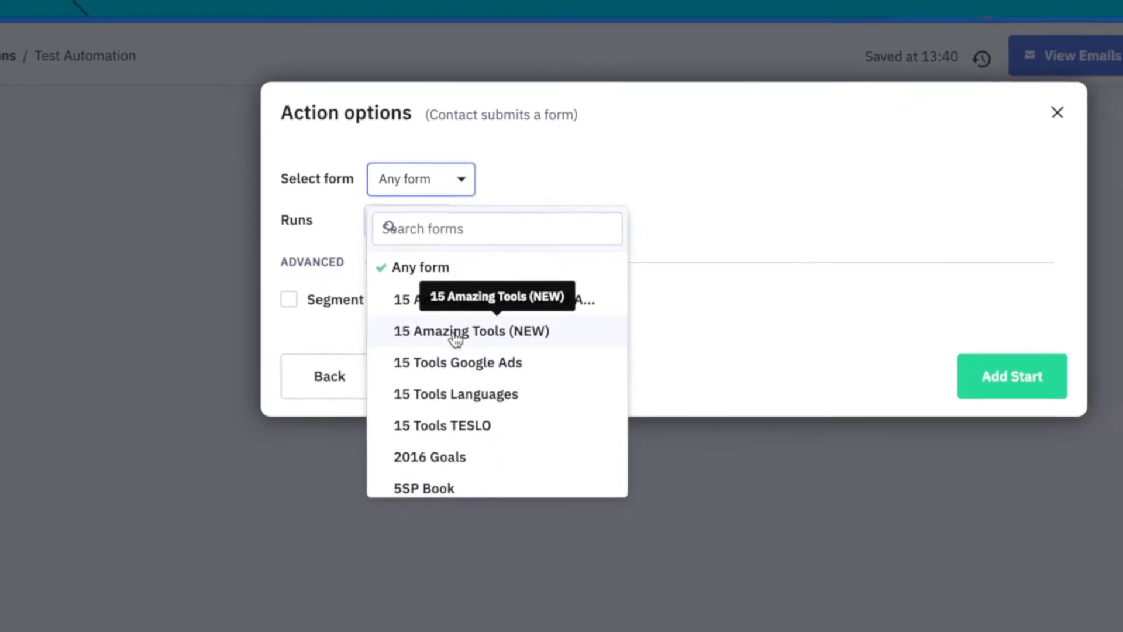
{"action": "left_click", "coordinate": [455, 333]}
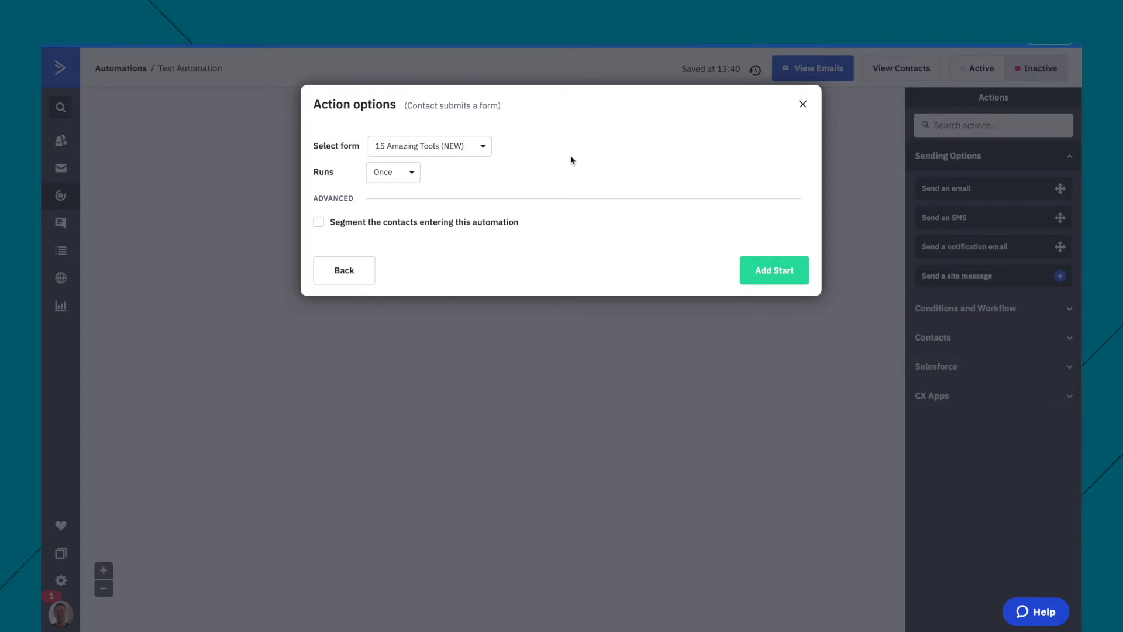
{"action": "left_click", "coordinate": [762, 269]}
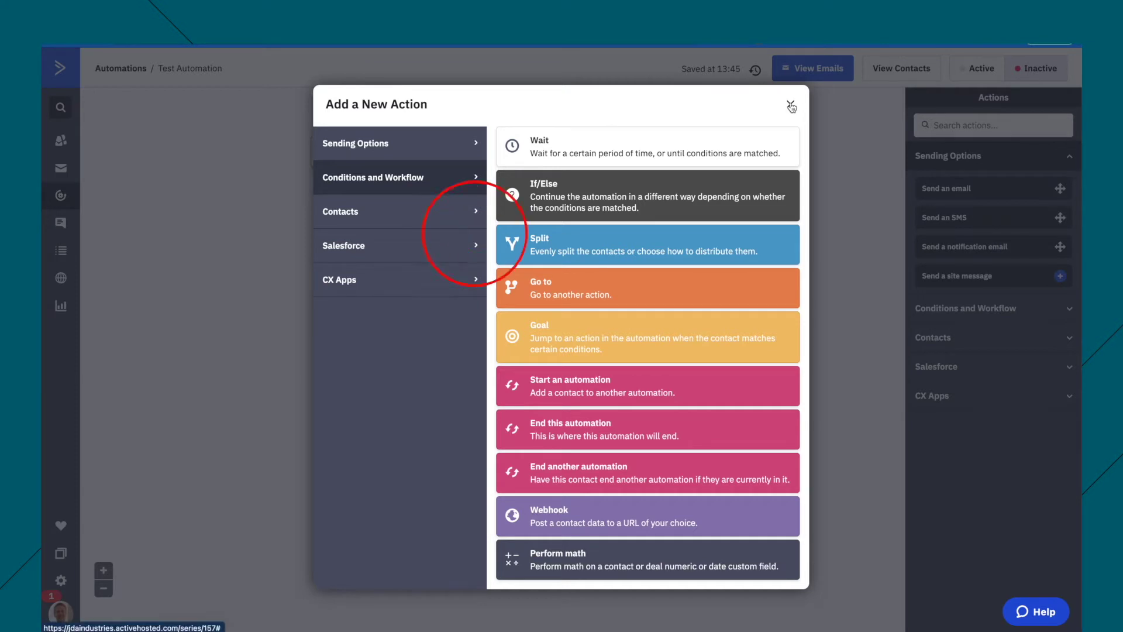
Step: Reopen the Add a New Action list and browse Sending Options and Conditions and Workflow
{"action": "left_click", "coordinate": [792, 105]}
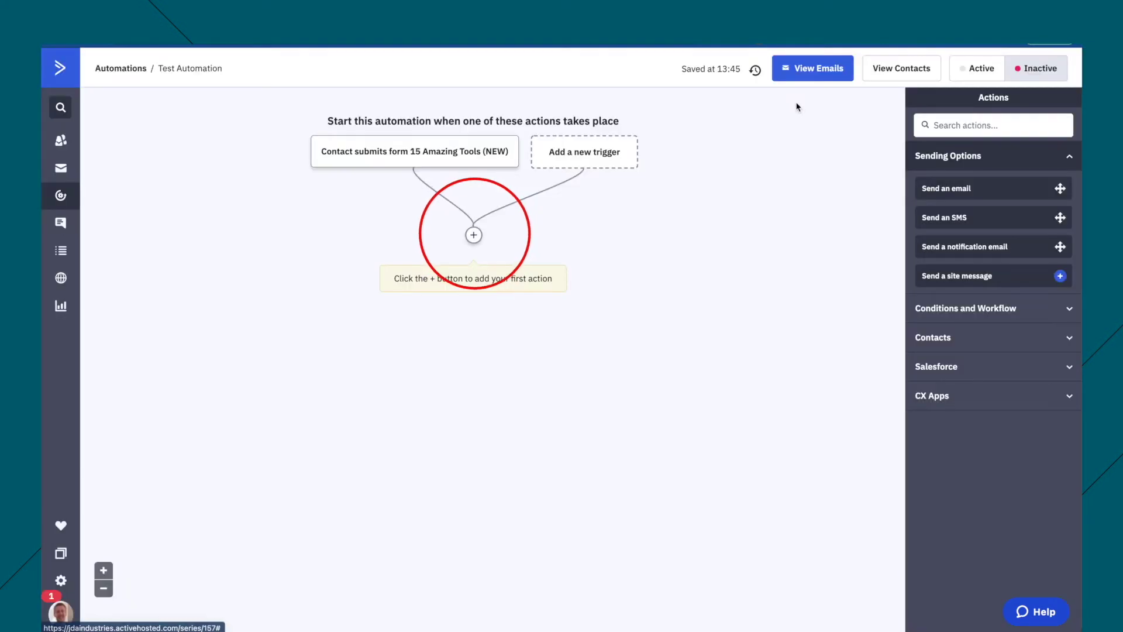
{"action": "left_click", "coordinate": [474, 236]}
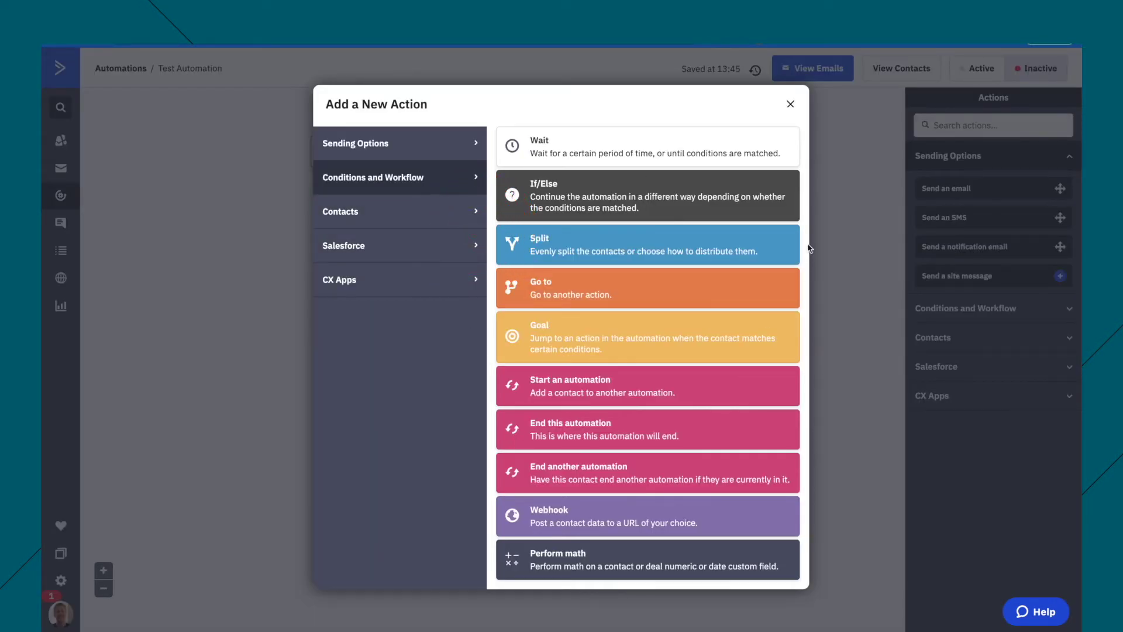
{"action": "left_click", "coordinate": [790, 105]}
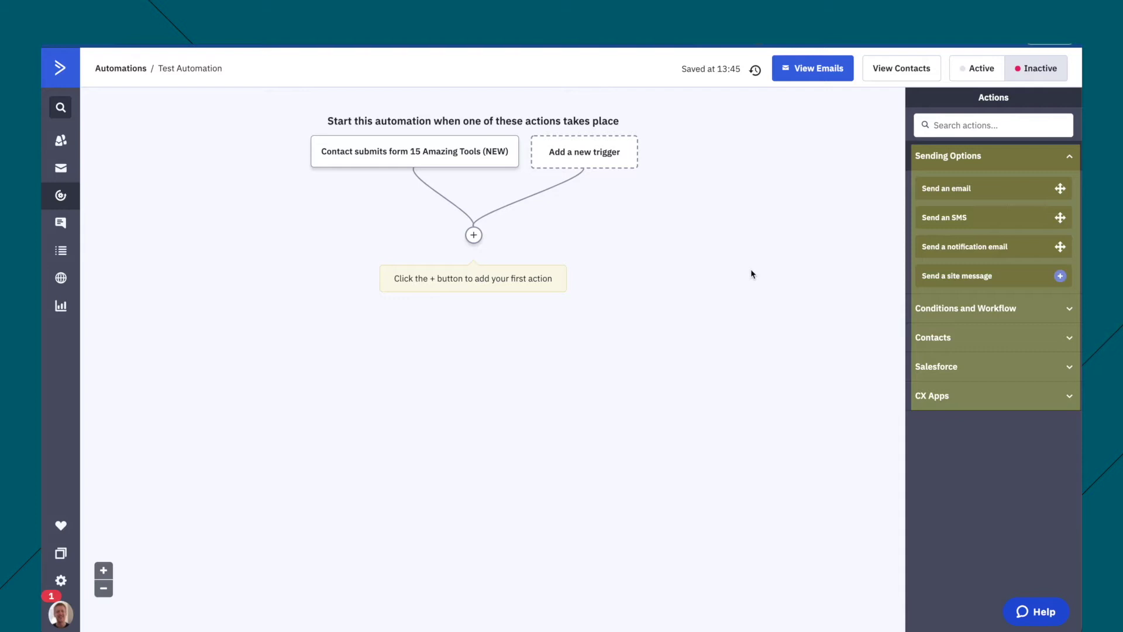
{"action": "left_click", "coordinate": [473, 234]}
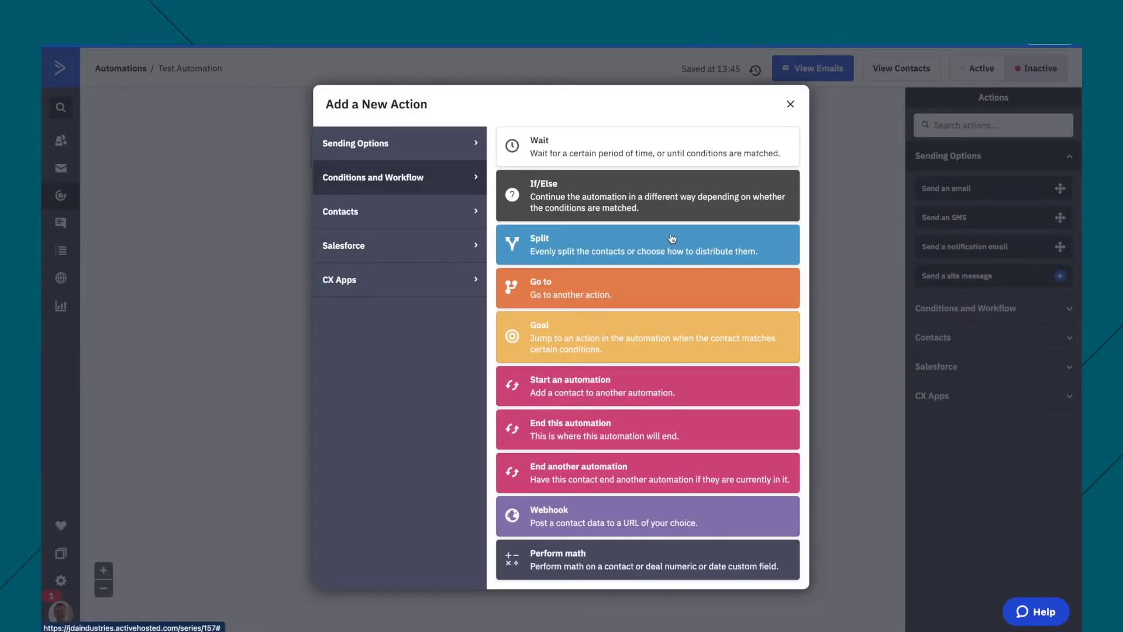
{"action": "left_click", "coordinate": [366, 158]}
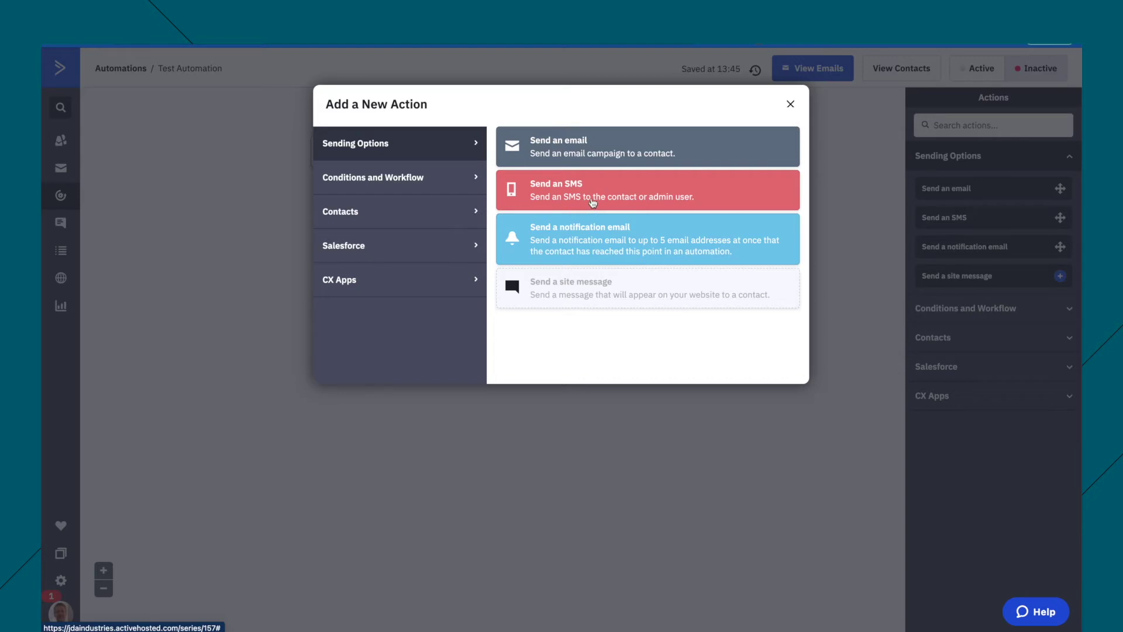
{"action": "left_click", "coordinate": [415, 179]}
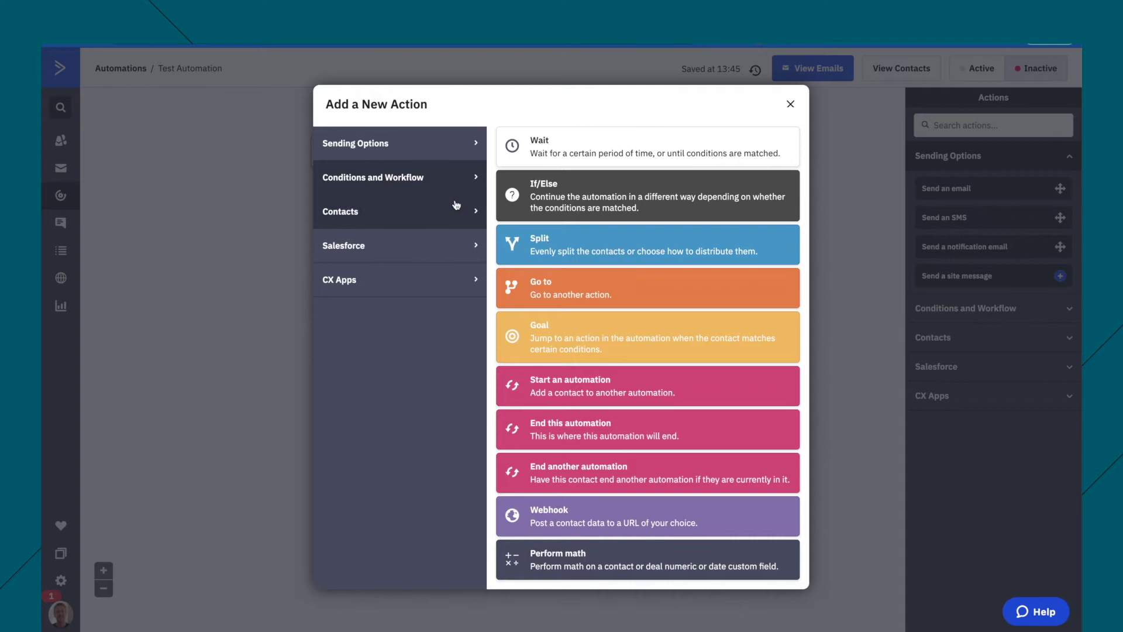
Step: Add a Send an email action for Email One after the form trigger and save it
{"action": "left_click", "coordinate": [384, 153]}
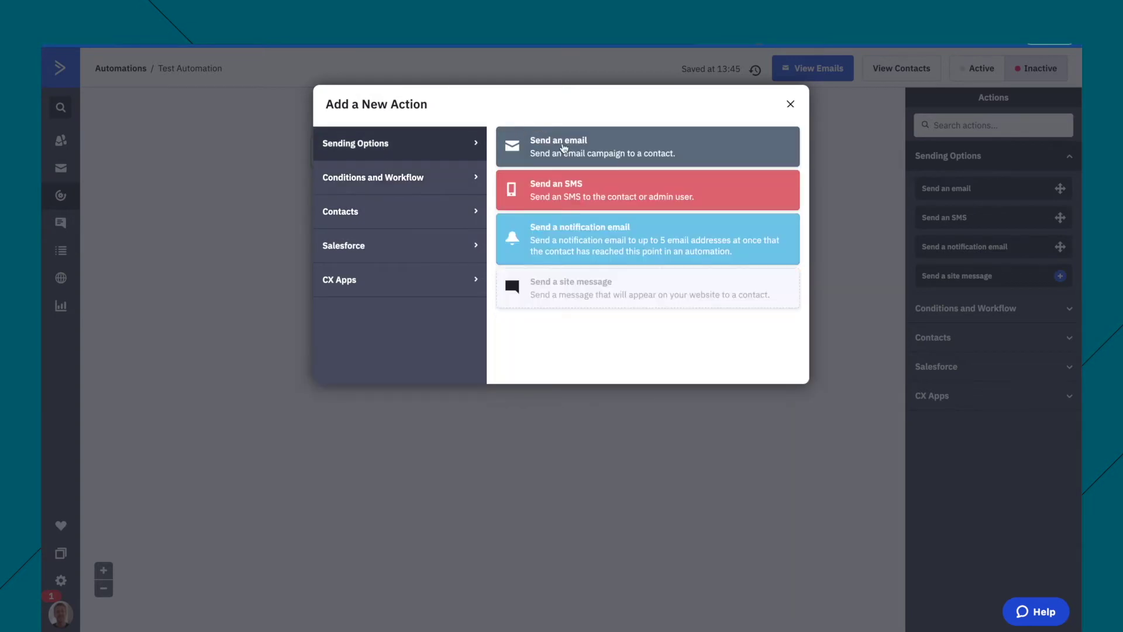
{"action": "left_click", "coordinate": [565, 148]}
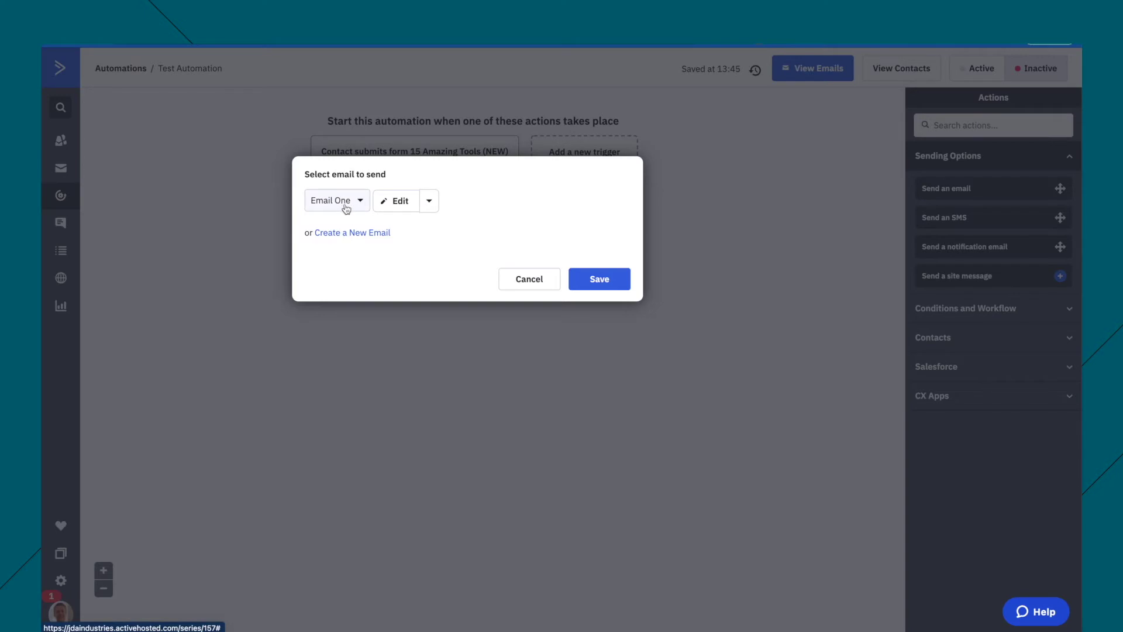
{"action": "left_click", "coordinate": [607, 282]}
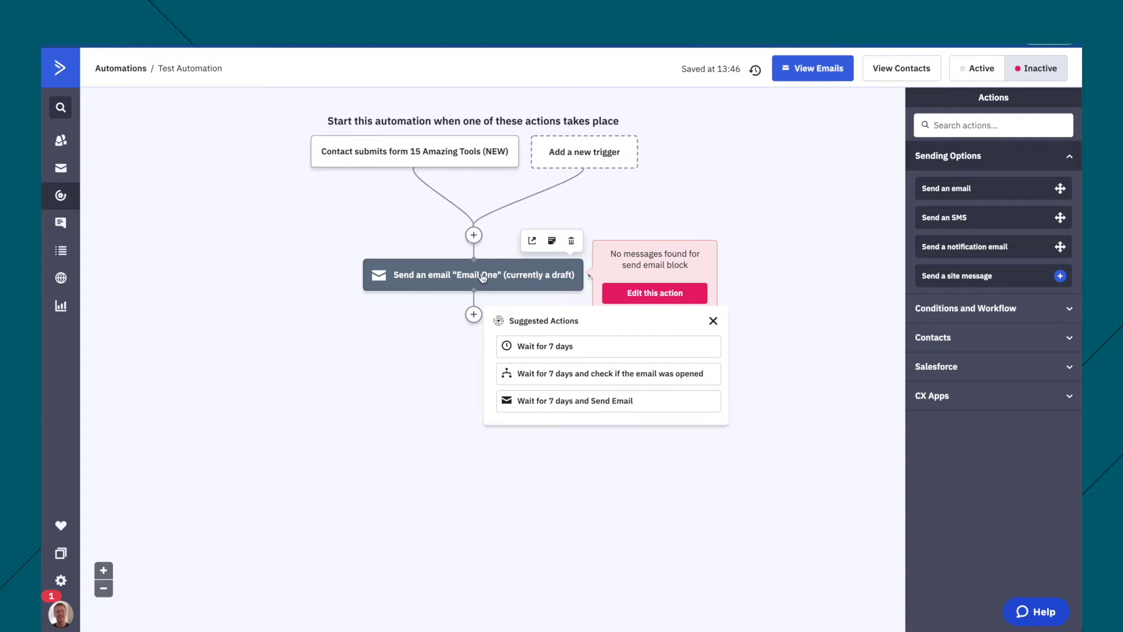
{"action": "left_click", "coordinate": [647, 291]}
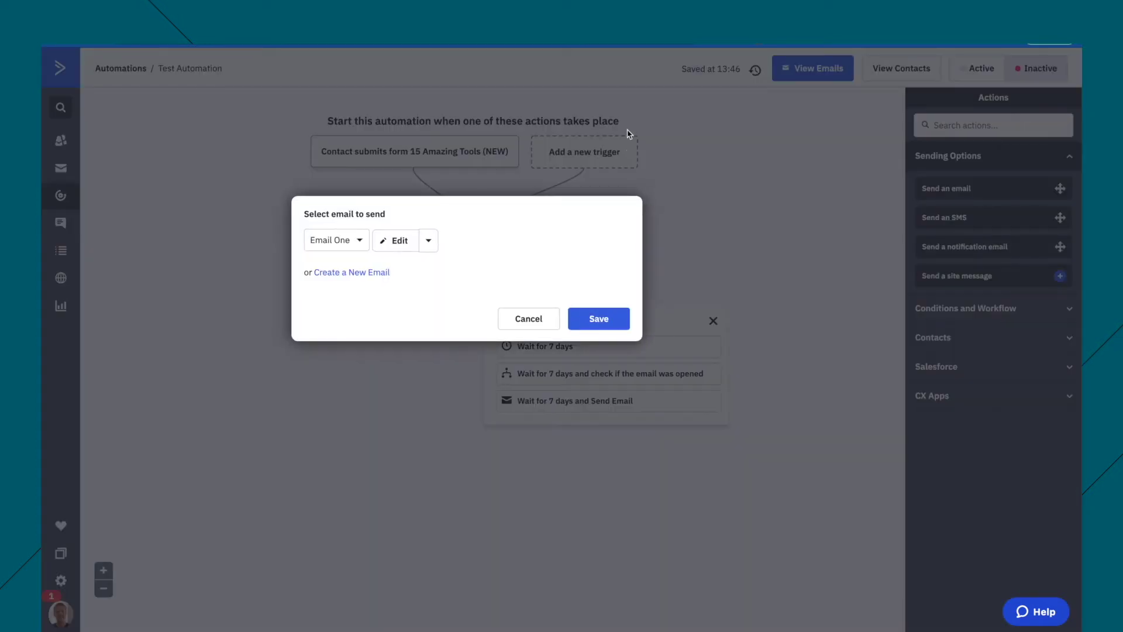
{"action": "left_click", "coordinate": [400, 241]}
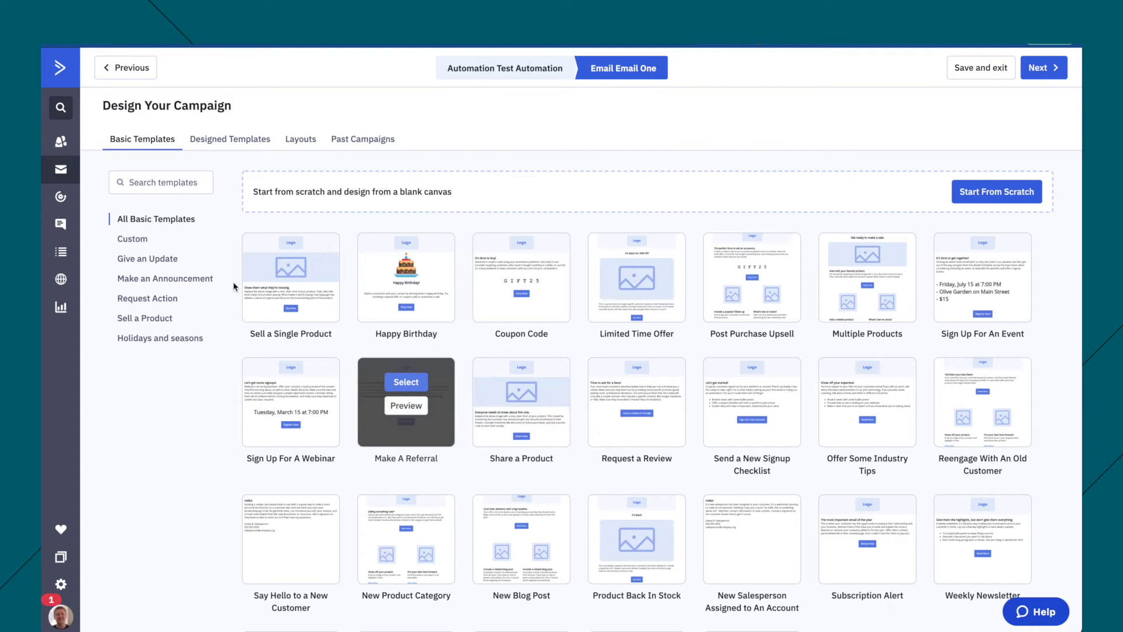
{"action": "left_click", "coordinate": [138, 241]}
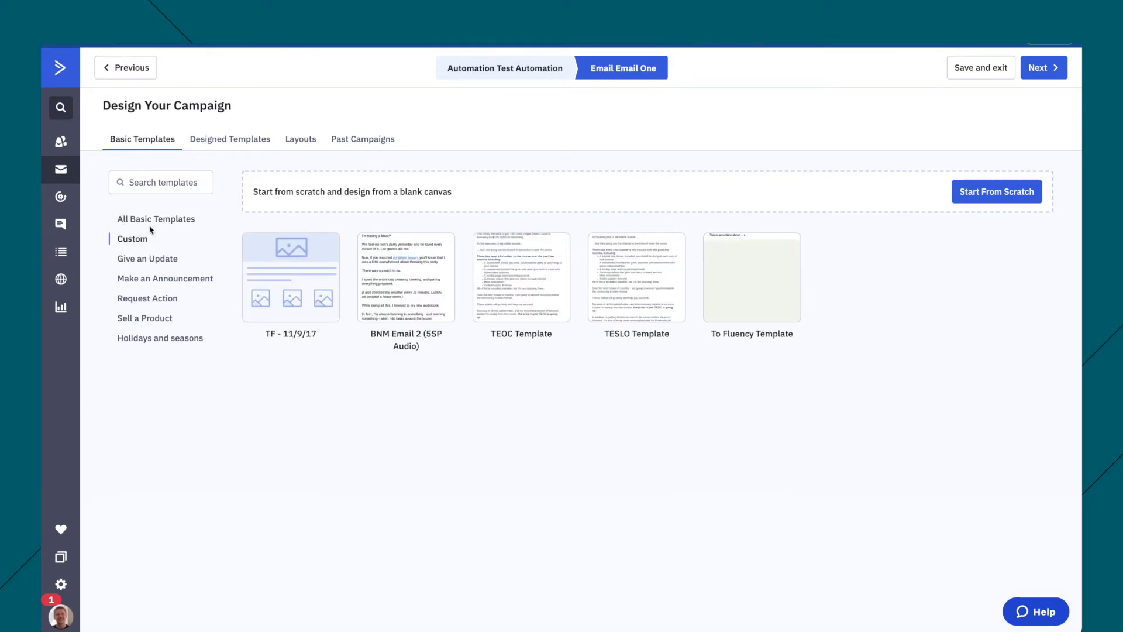
{"action": "left_click", "coordinate": [145, 259]}
{"action": "left_click", "coordinate": [150, 281]}
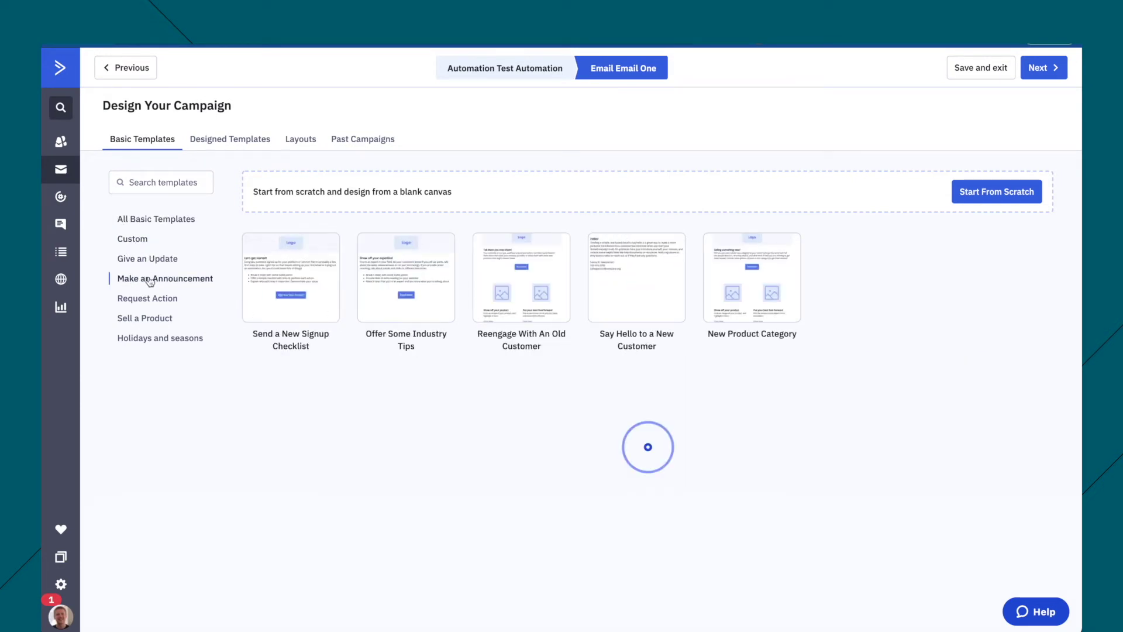
{"action": "left_click", "coordinate": [146, 300]}
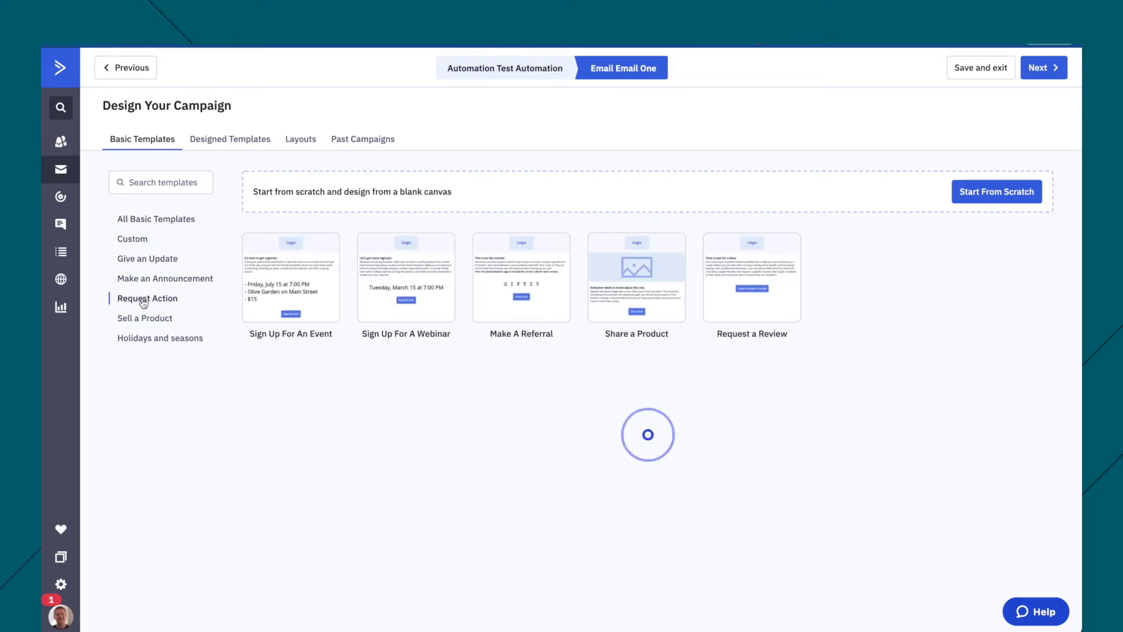
{"action": "left_click", "coordinate": [150, 220]}
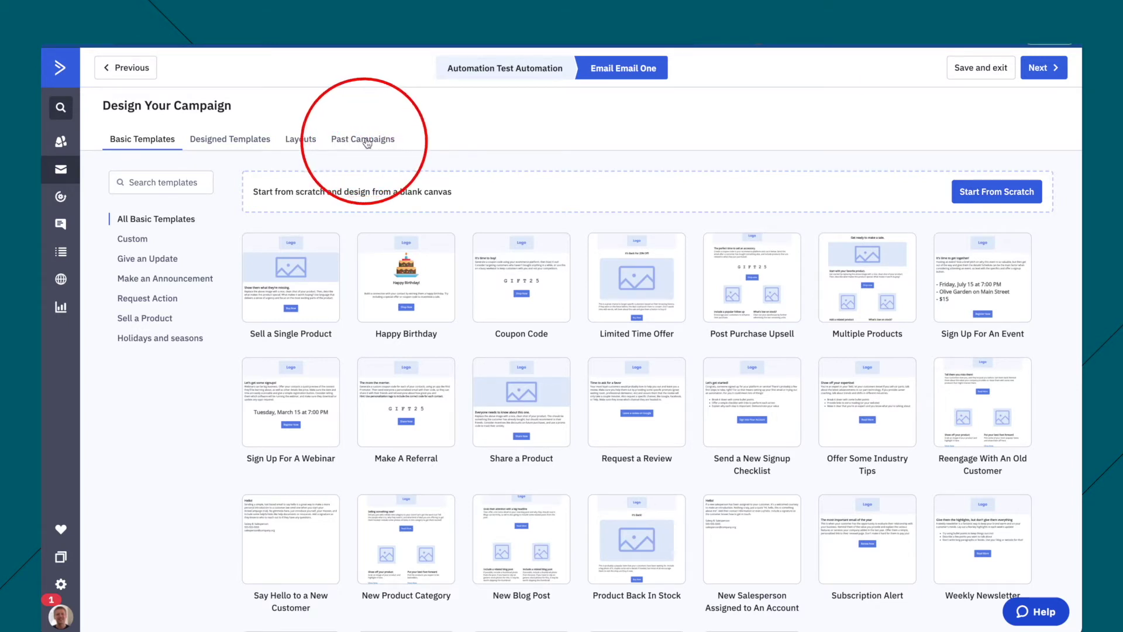
{"action": "left_click", "coordinate": [977, 72]}
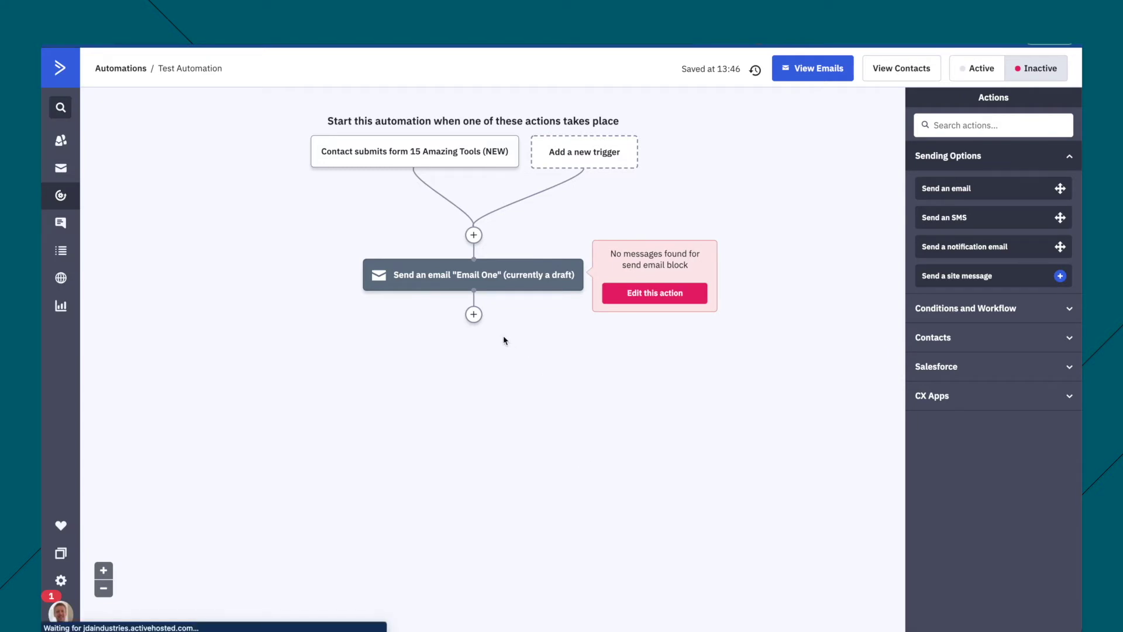
Step: Add a Wait step for a specified period of 1 day(s) after Email One
{"action": "left_click", "coordinate": [473, 314]}
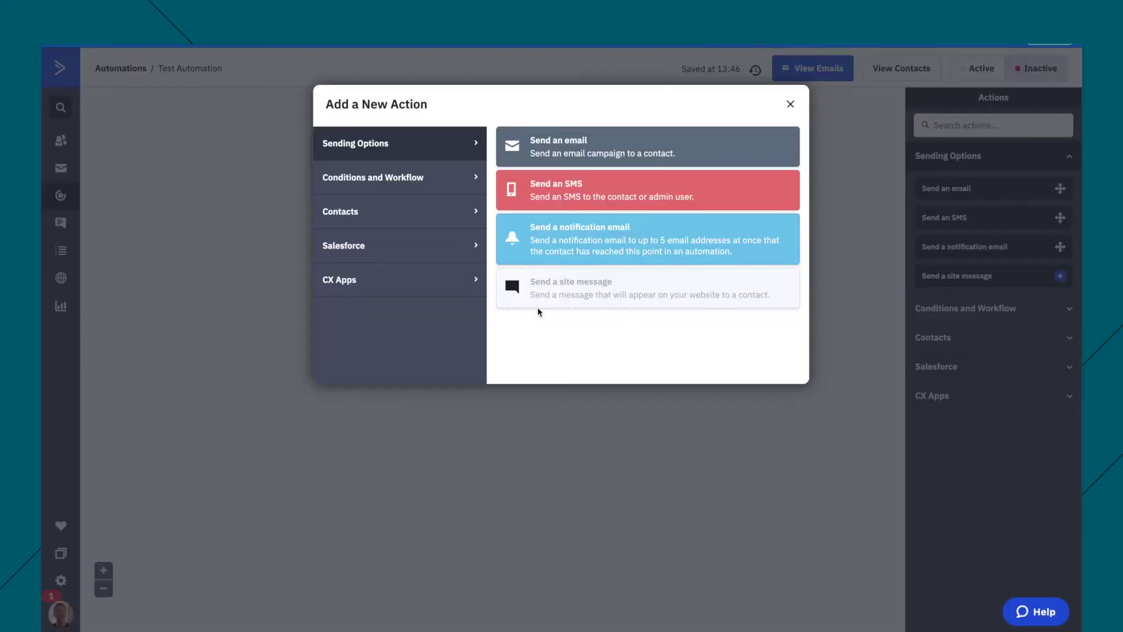
{"action": "left_click", "coordinate": [367, 180]}
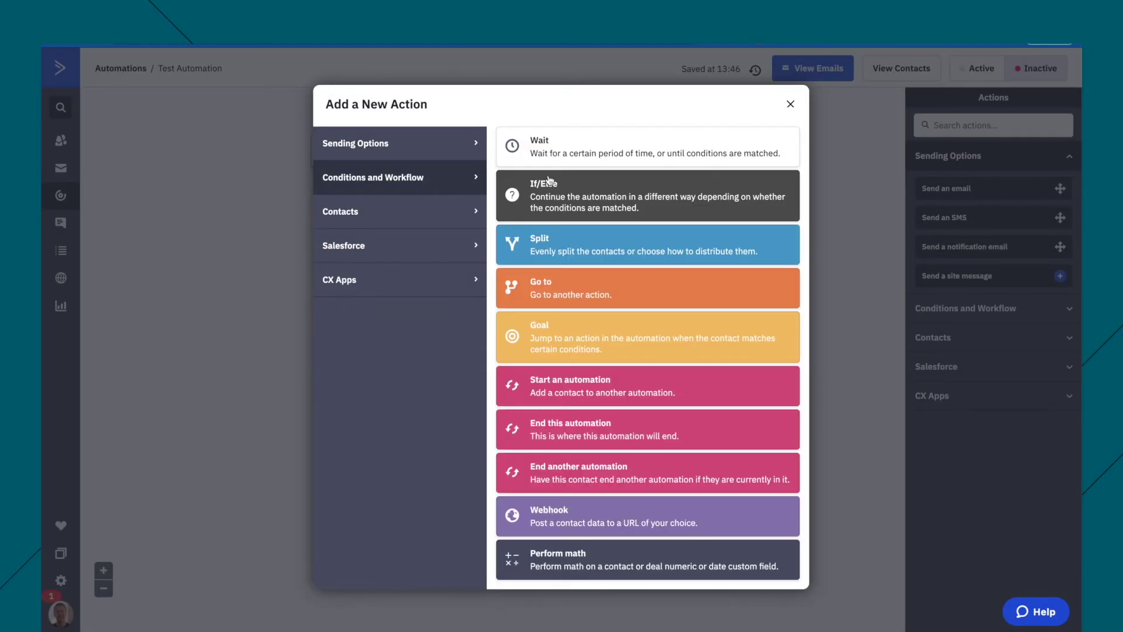
{"action": "left_click", "coordinate": [576, 141]}
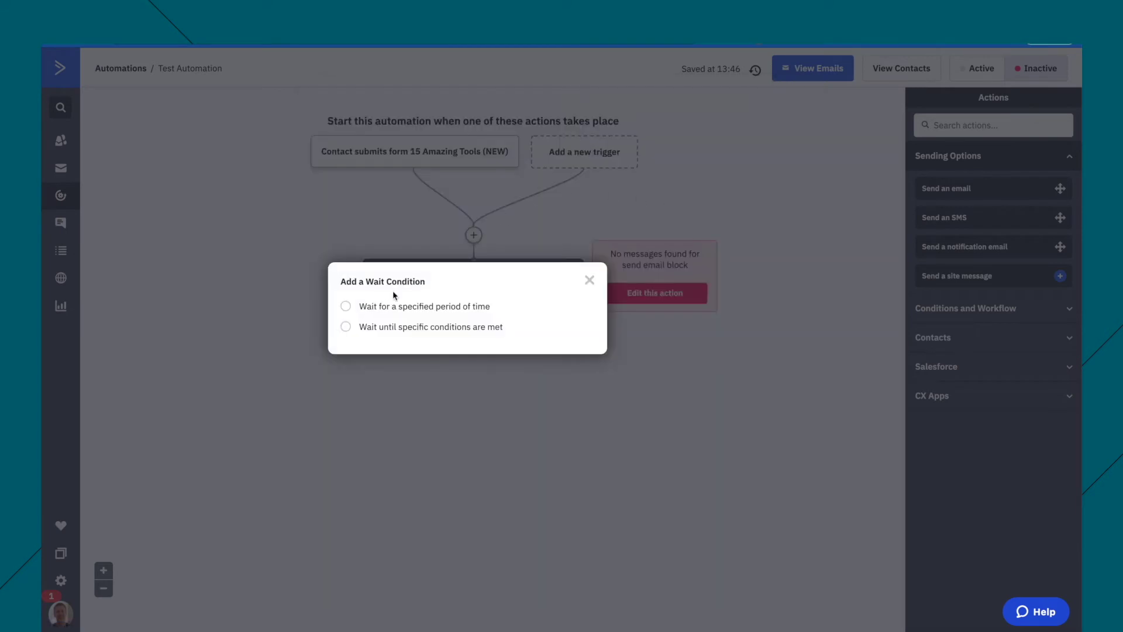
{"action": "left_click", "coordinate": [395, 307]}
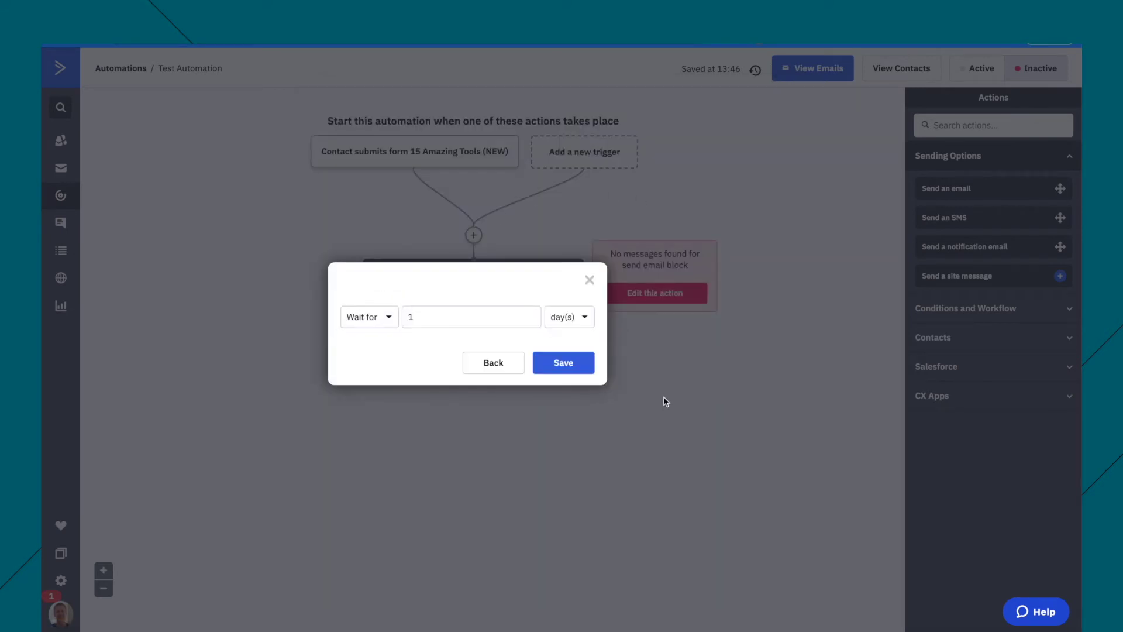
{"action": "double_click", "coordinate": [455, 321]}
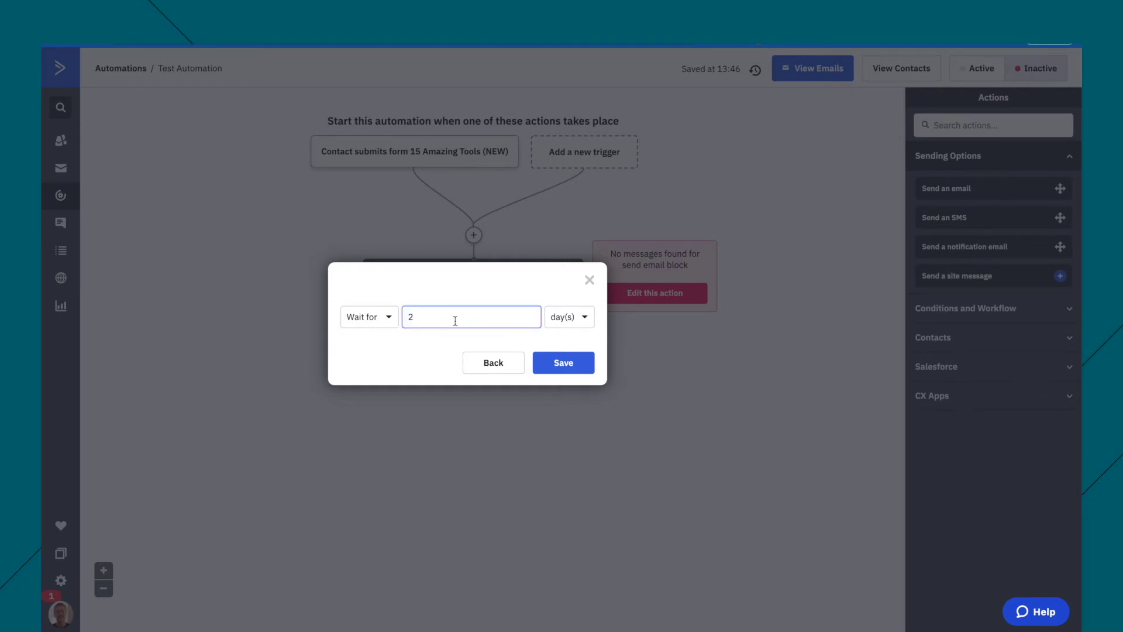
{"action": "left_click", "coordinate": [570, 364]}
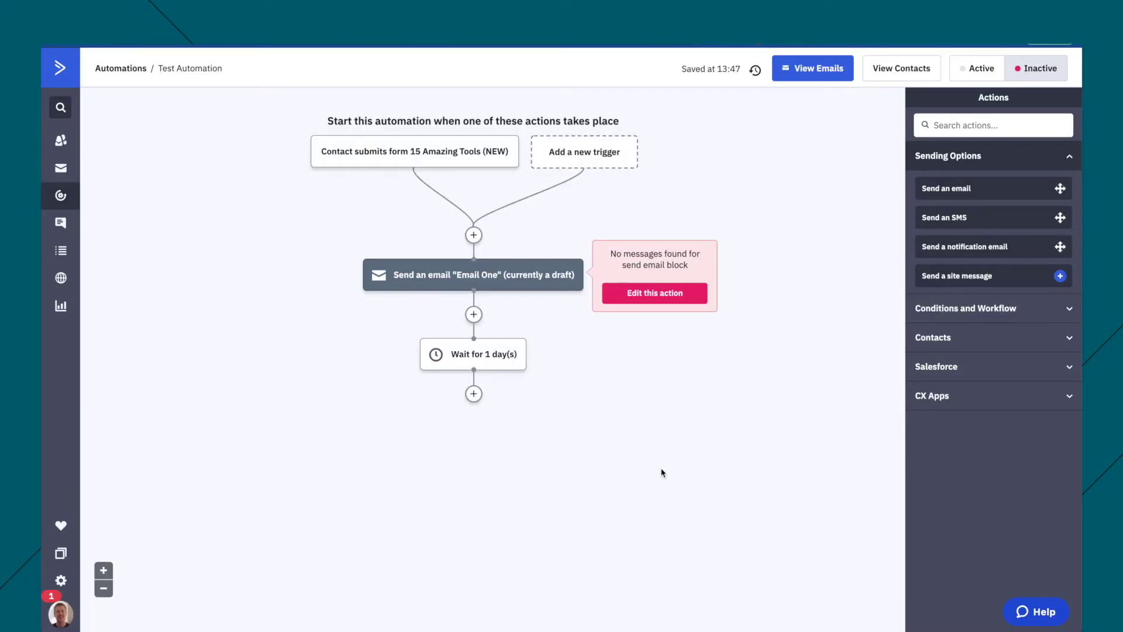
Step: Add a second Send an email step for Email One after the wait
{"action": "left_click", "coordinate": [474, 393]}
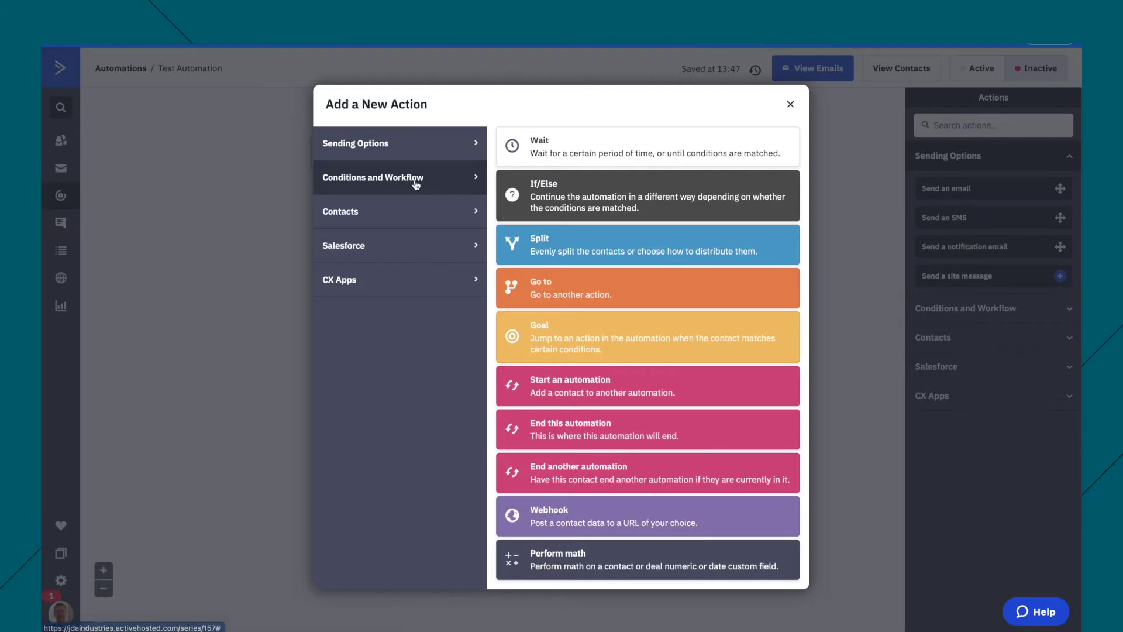
{"action": "left_click", "coordinate": [403, 146]}
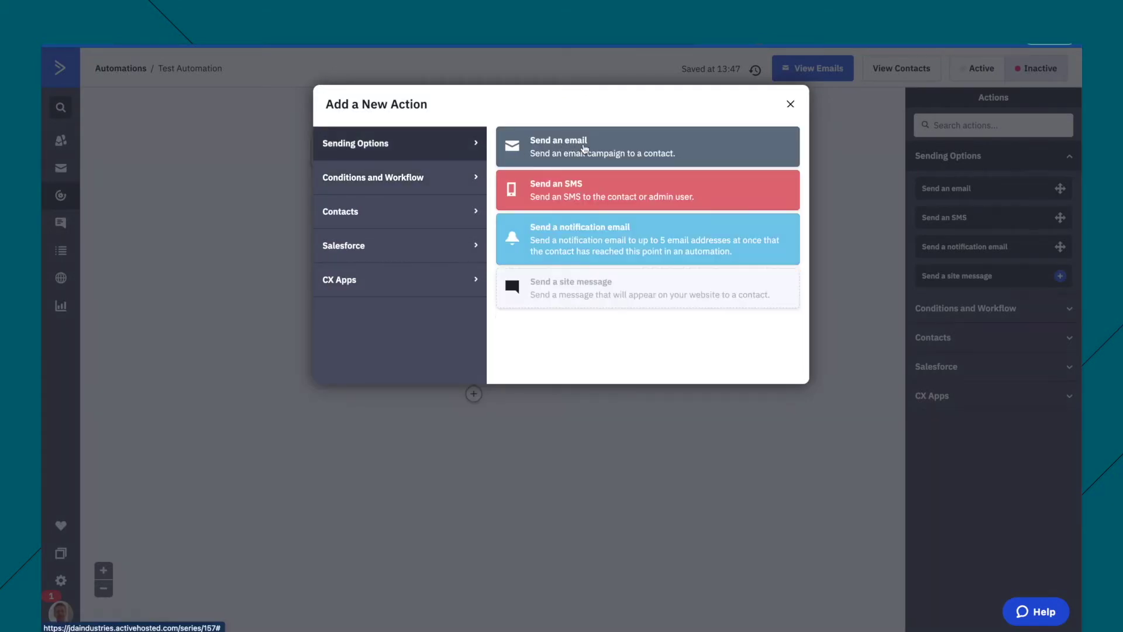
{"action": "left_click", "coordinate": [584, 149]}
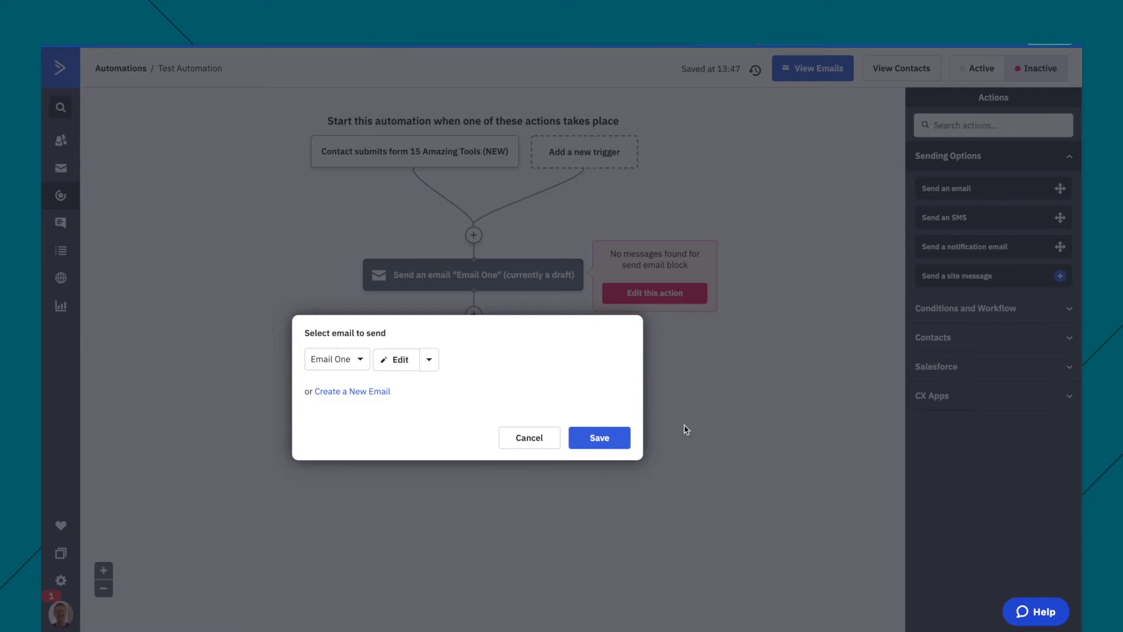
{"action": "left_click", "coordinate": [589, 447]}
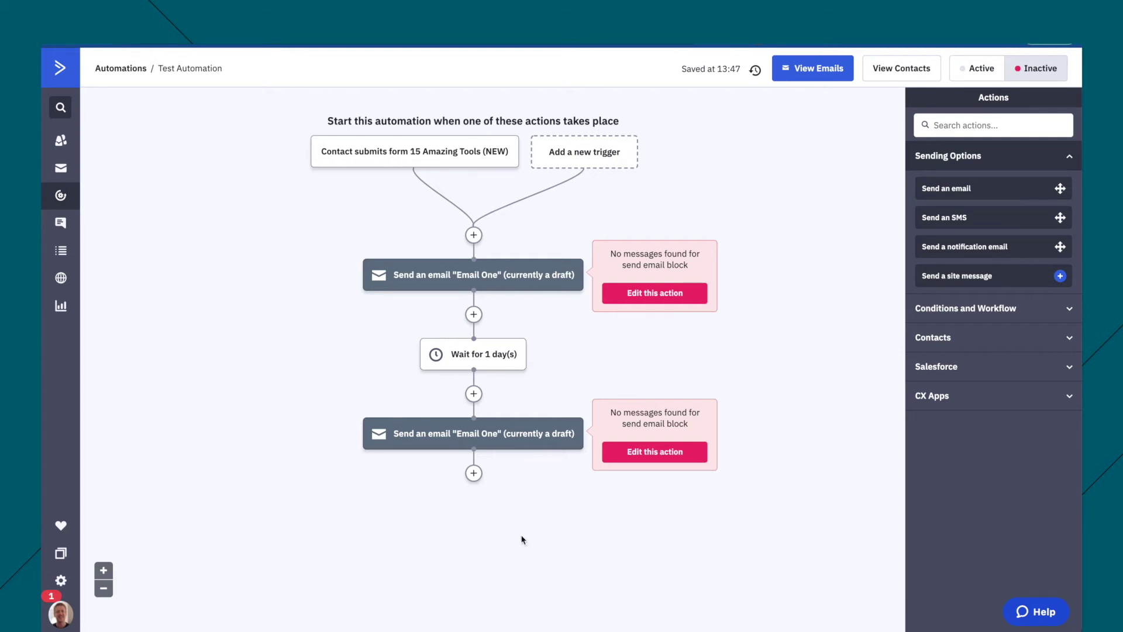
Step: Add an Even split after the second email, splitting indefinitely between paths A and B
{"action": "left_click", "coordinate": [473, 473]}
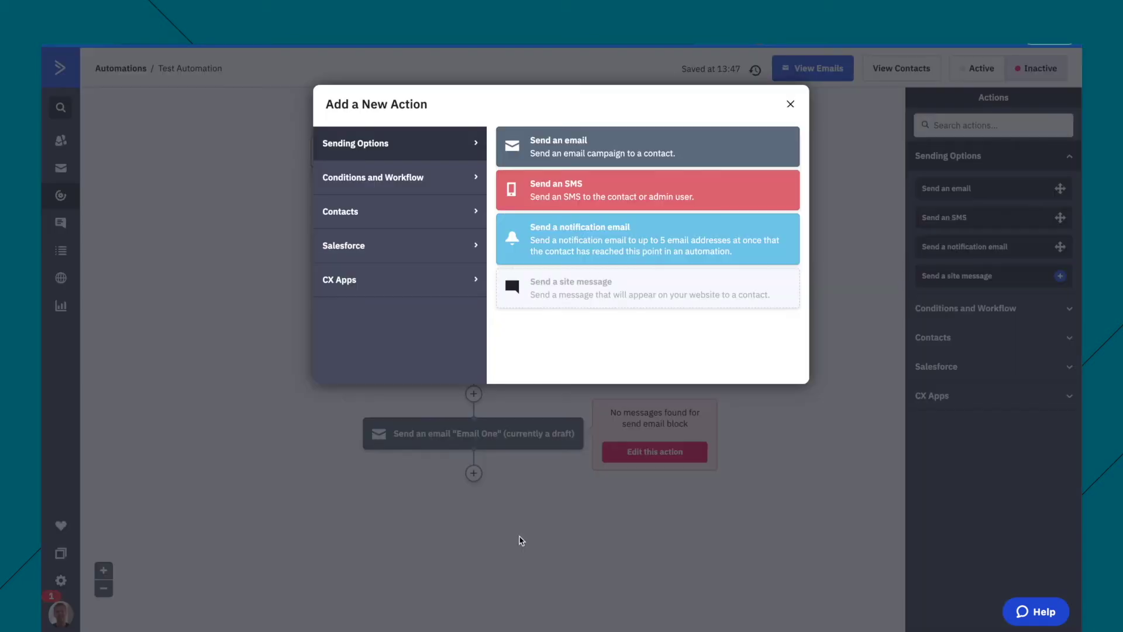
{"action": "left_click", "coordinate": [437, 178]}
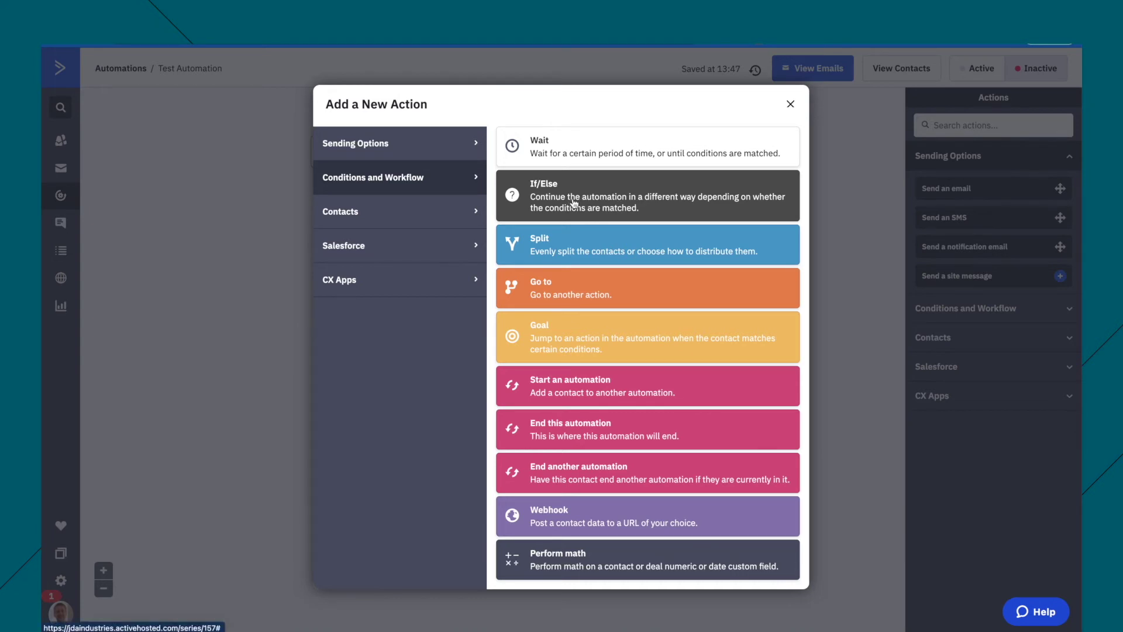
{"action": "left_click", "coordinate": [600, 251]}
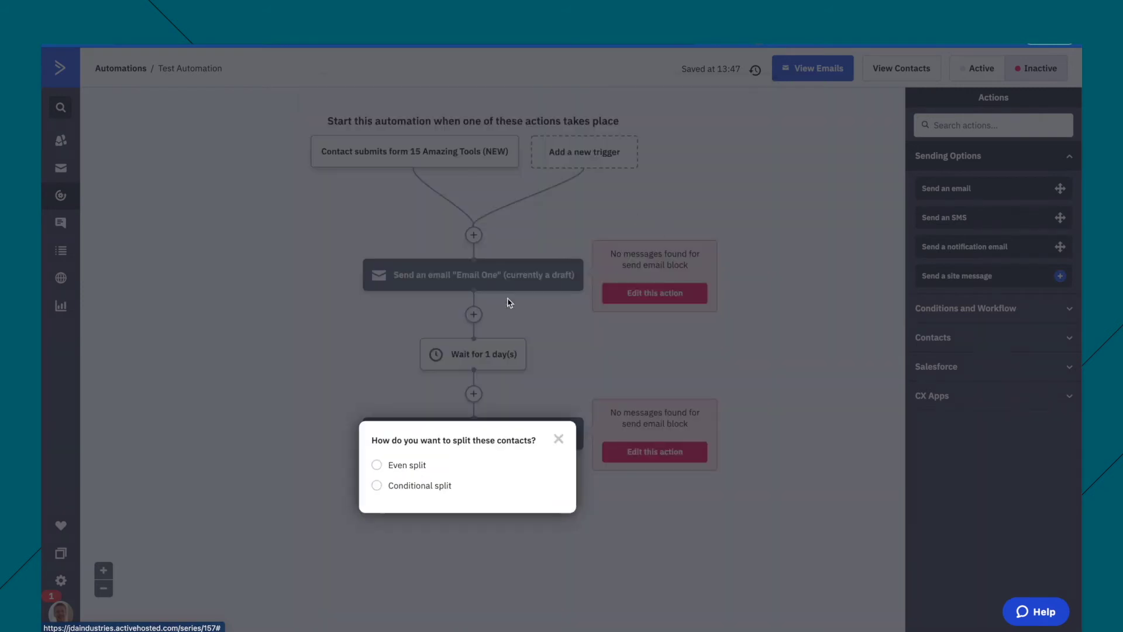
{"action": "left_click", "coordinate": [400, 475]}
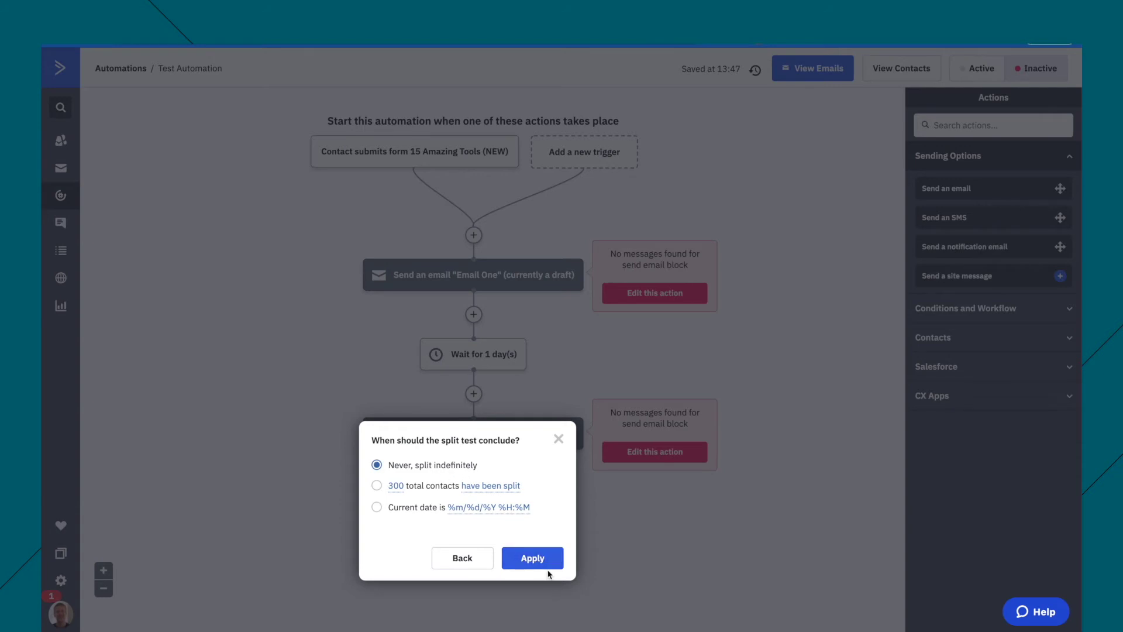
{"action": "left_click", "coordinate": [531, 558]}
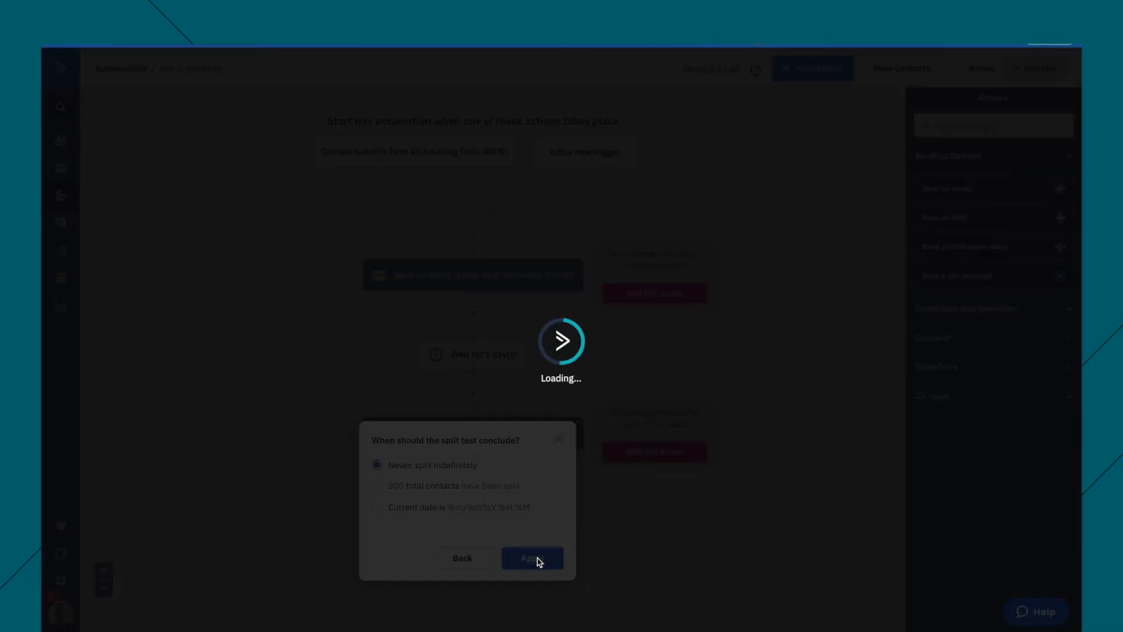
{"action": "scroll", "coordinate": [782, 366], "scroll_direction": "down", "scroll_amount": 3}
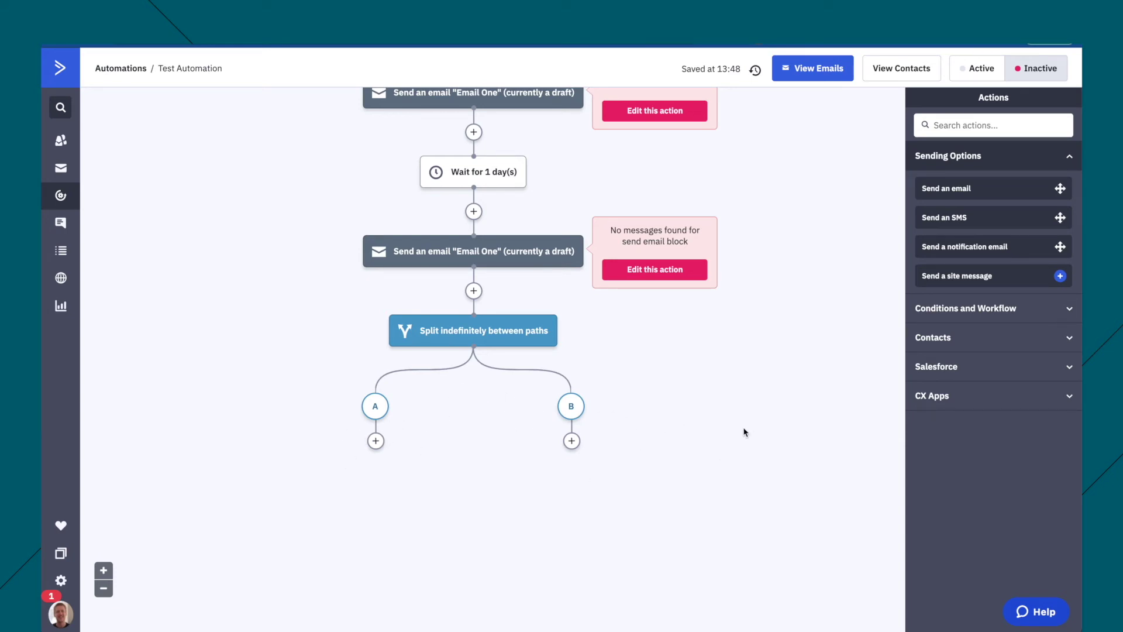
Step: Delete the even split step with its trash icon
{"action": "scroll", "coordinate": [745, 431], "scroll_direction": "up", "scroll_amount": 1}
{"action": "left_click_drag", "start_coordinate": [569, 417], "coordinate": [583, 411]}
{"action": "left_click", "coordinate": [583, 412]}
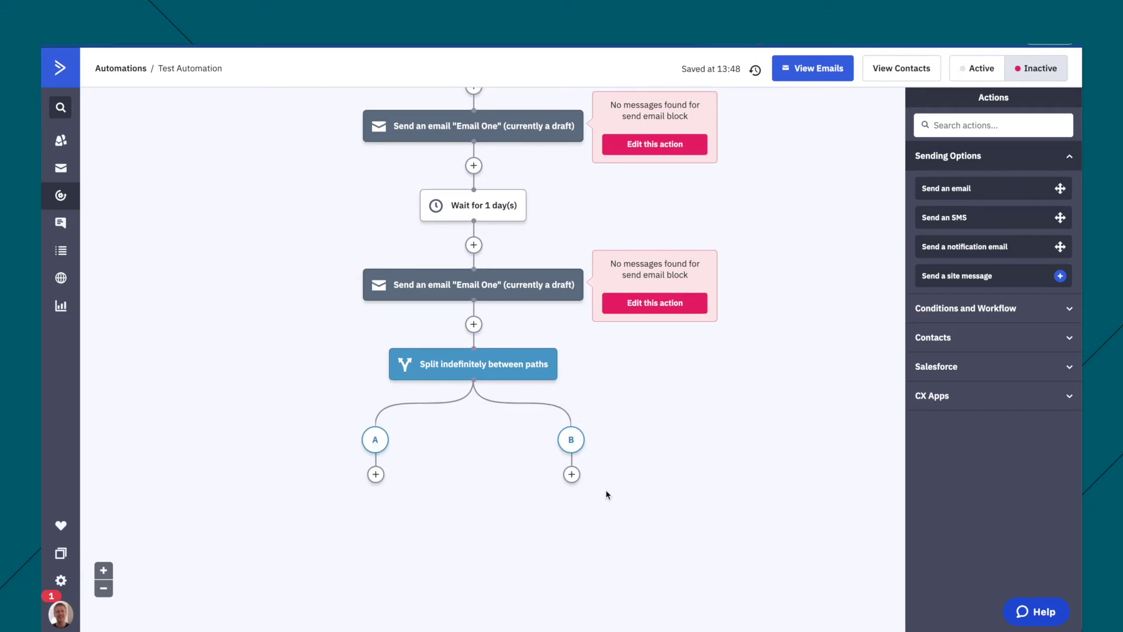
{"action": "scroll", "coordinate": [413, 400], "scroll_direction": "up", "scroll_amount": 1}
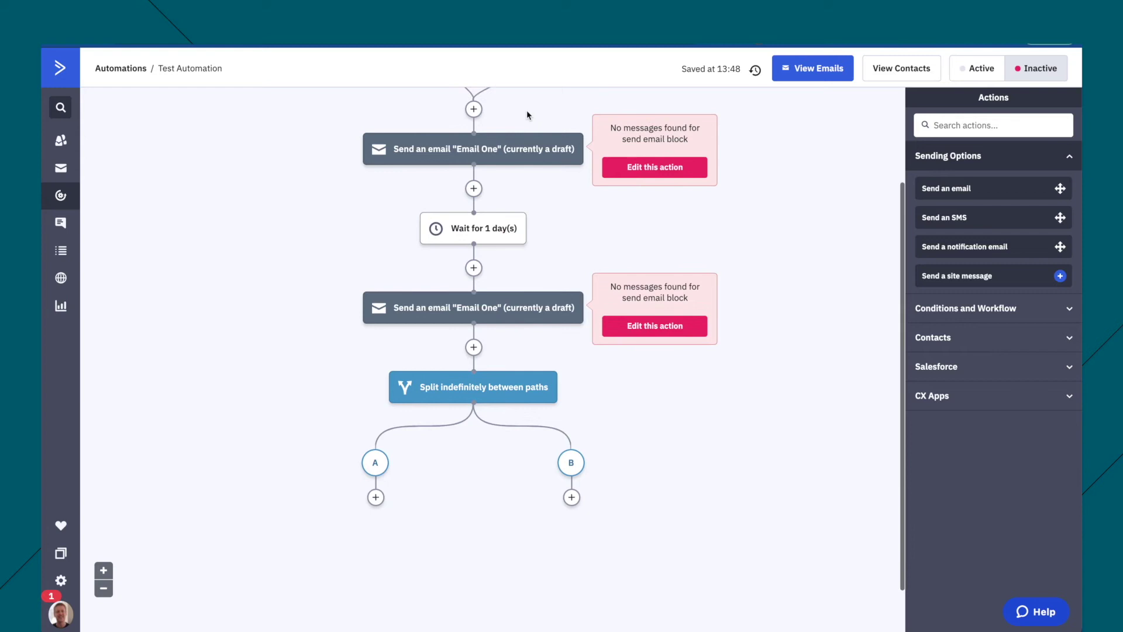
{"action": "scroll", "coordinate": [719, 341], "scroll_direction": "up", "scroll_amount": 1}
{"action": "scroll", "coordinate": [720, 341], "scroll_direction": "up", "scroll_amount": 4}
{"action": "scroll", "coordinate": [720, 341], "scroll_direction": "down", "scroll_amount": 6}
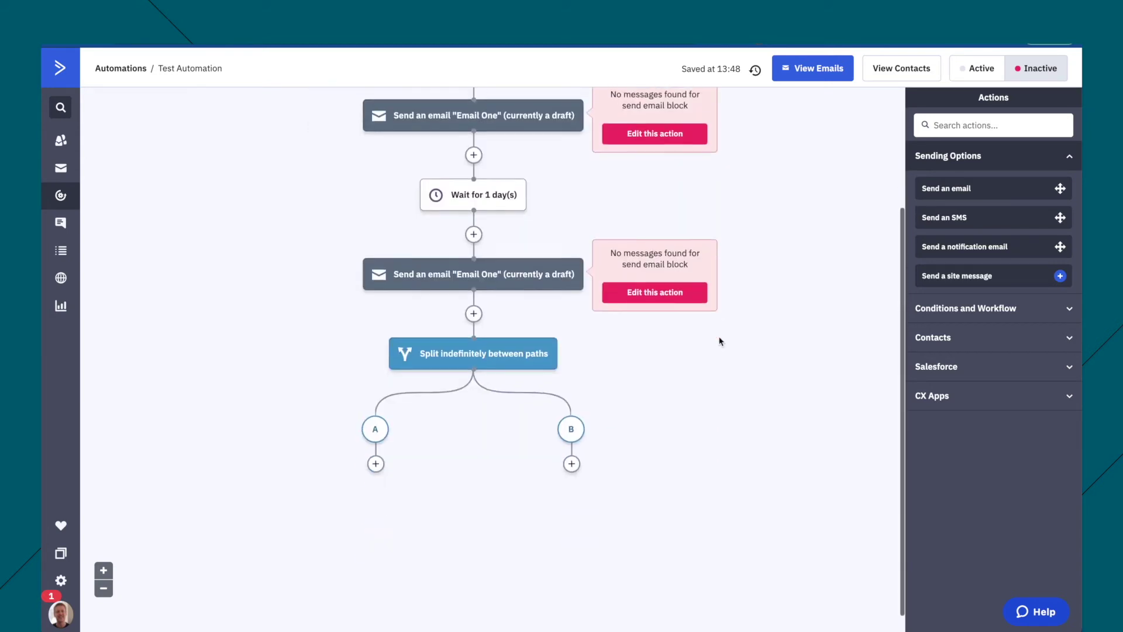
{"action": "mouse_move", "coordinate": [533, 342]}
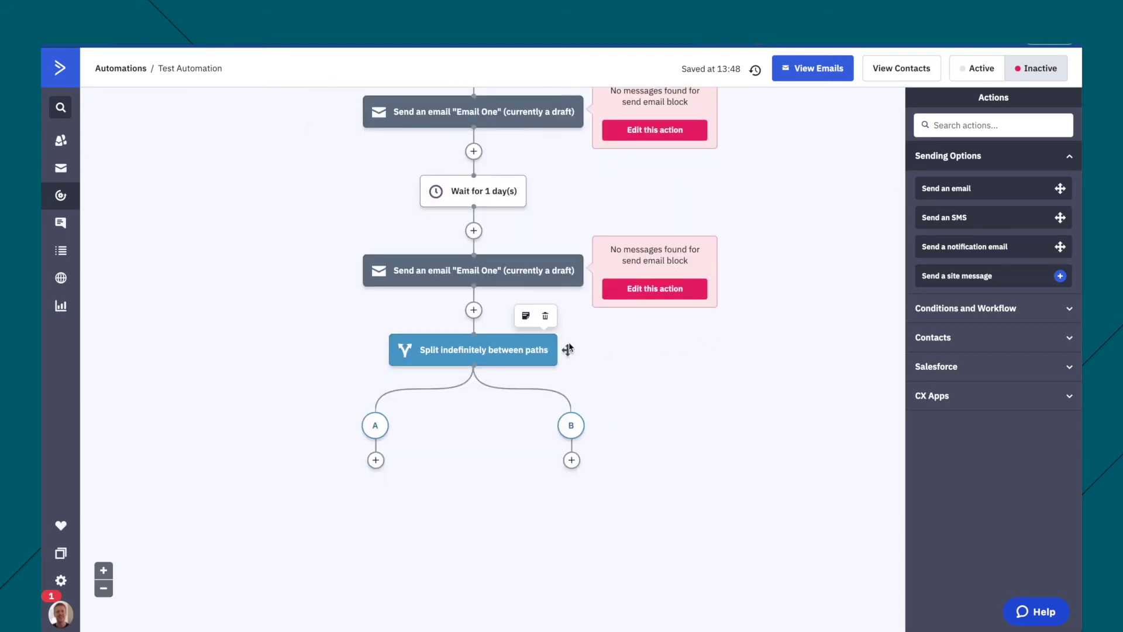
{"action": "left_click", "coordinate": [546, 316]}
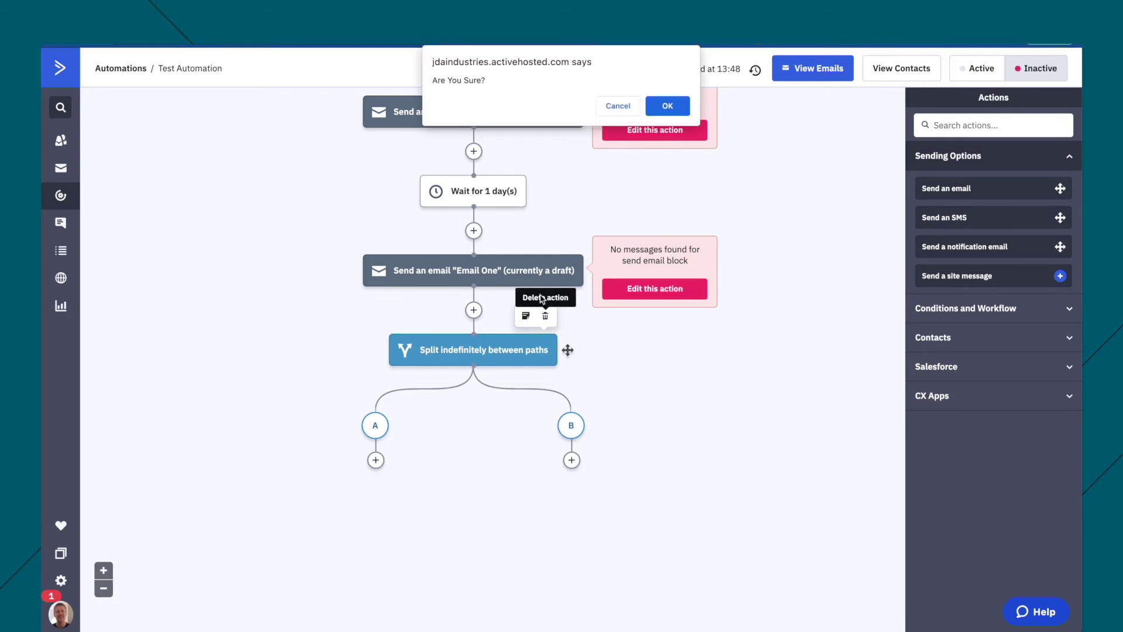
Step: Confirm removing the split and add an If/Else step after the last email
{"action": "left_click", "coordinate": [665, 105]}
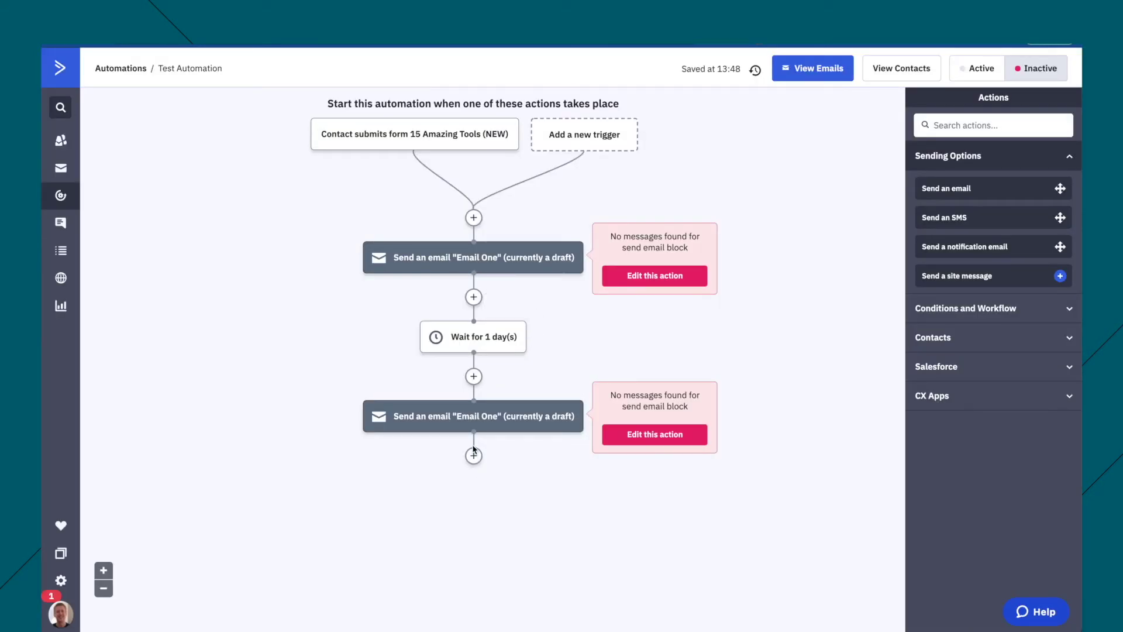
{"action": "left_click", "coordinate": [474, 456]}
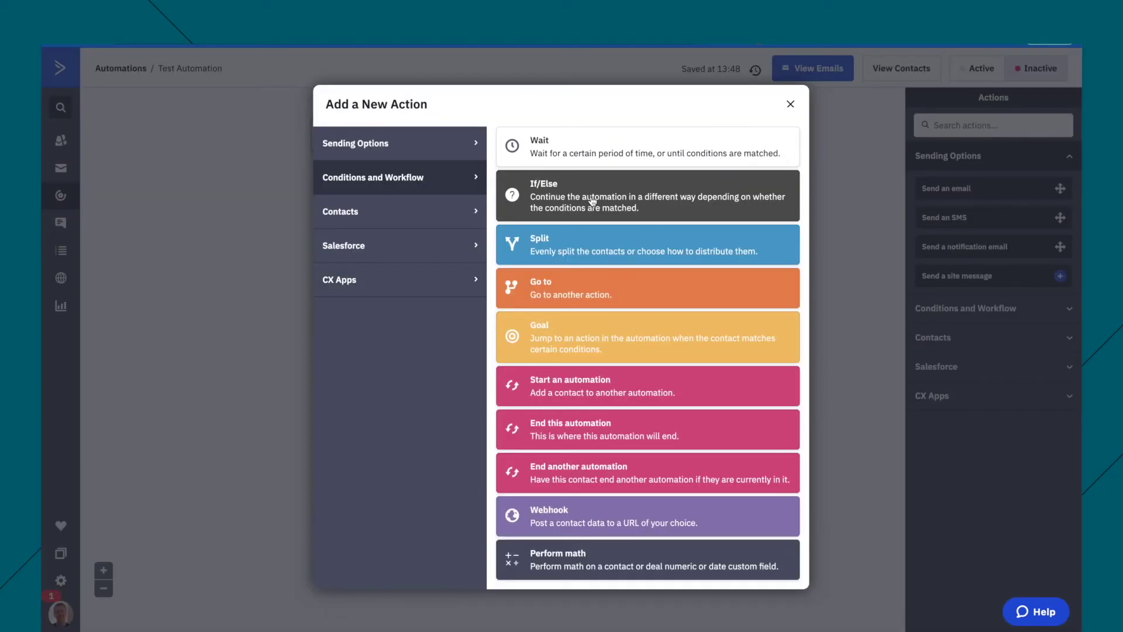
{"action": "left_click", "coordinate": [588, 234]}
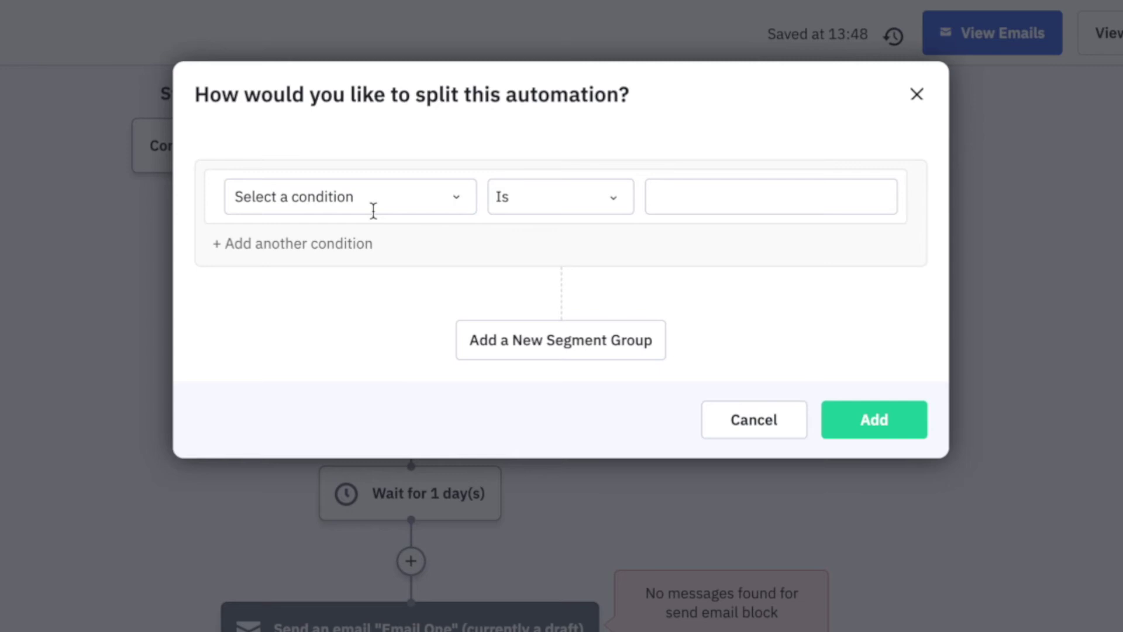
Step: Set the If/Else condition to Has opened campaign Email One and add it
{"action": "left_click", "coordinate": [401, 199]}
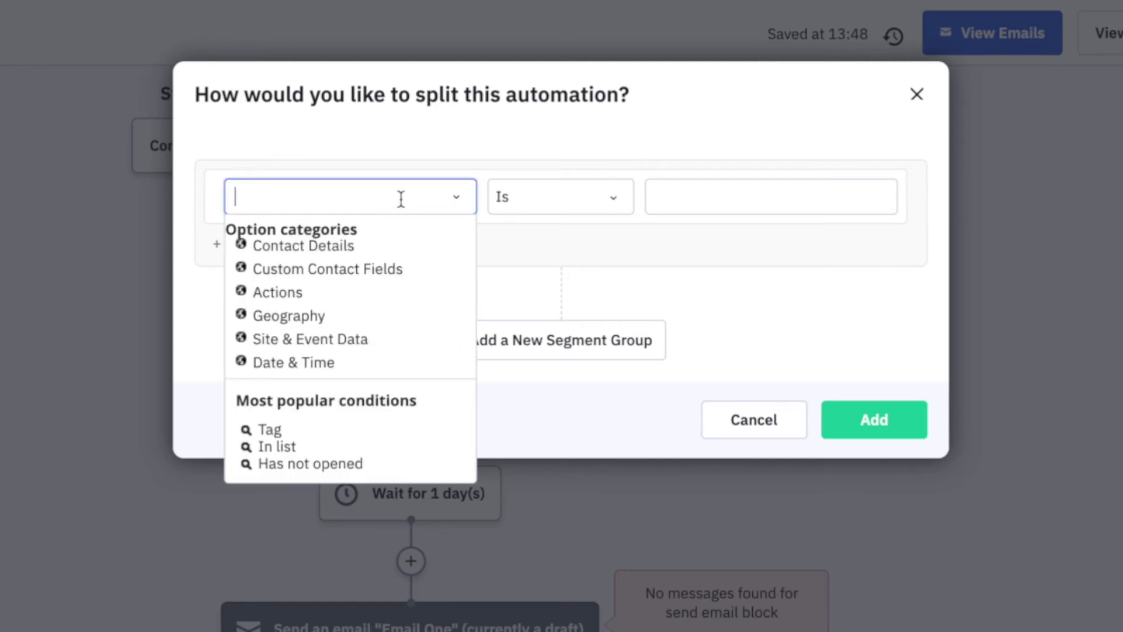
{"action": "type", "text": "ope"}
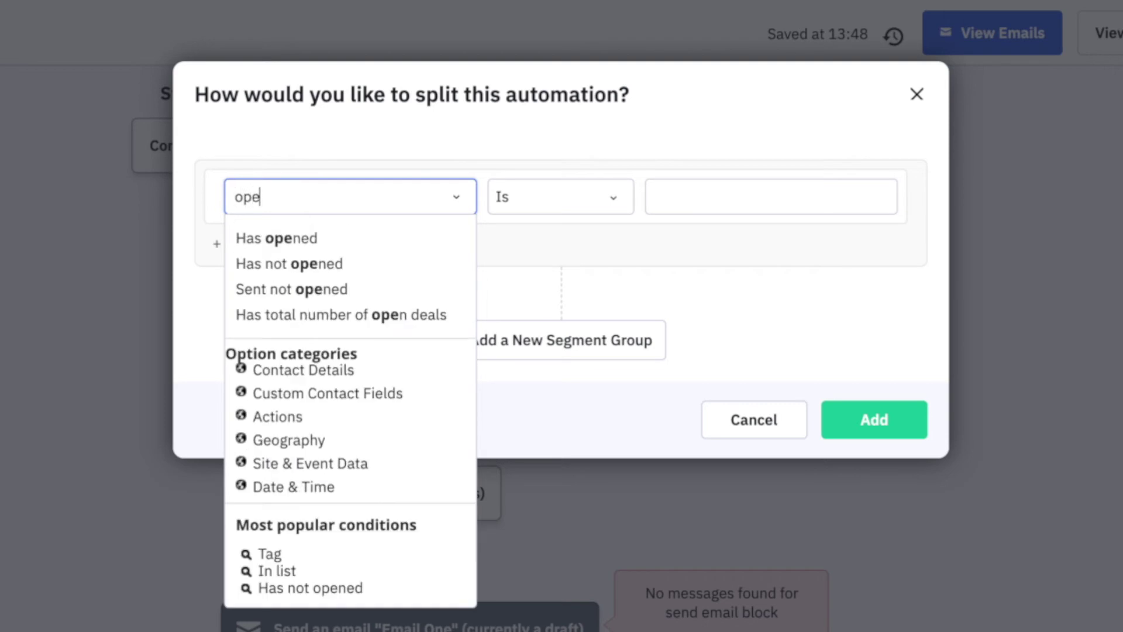
{"action": "left_click", "coordinate": [331, 236]}
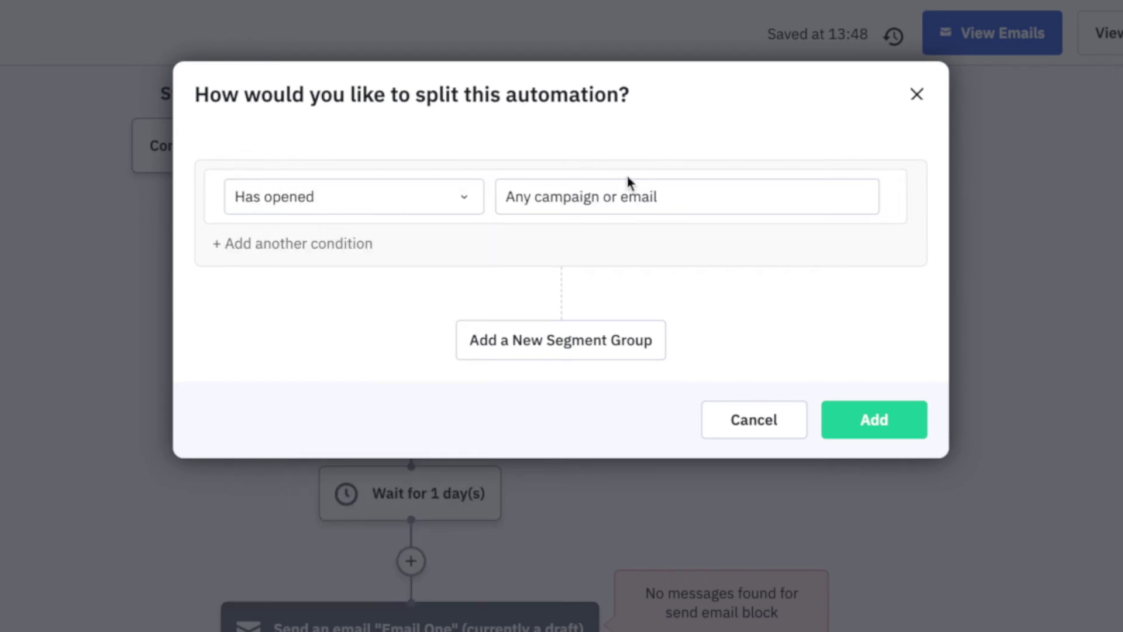
{"action": "left_click", "coordinate": [657, 196]}
{"action": "left_click", "coordinate": [601, 255]}
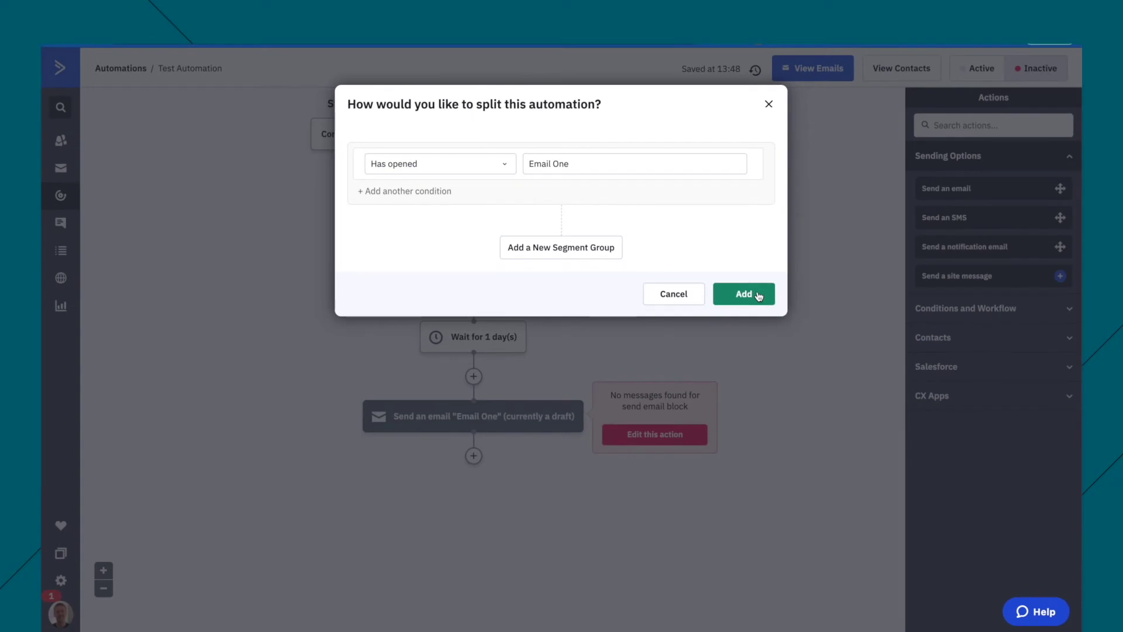
{"action": "left_click", "coordinate": [758, 296]}
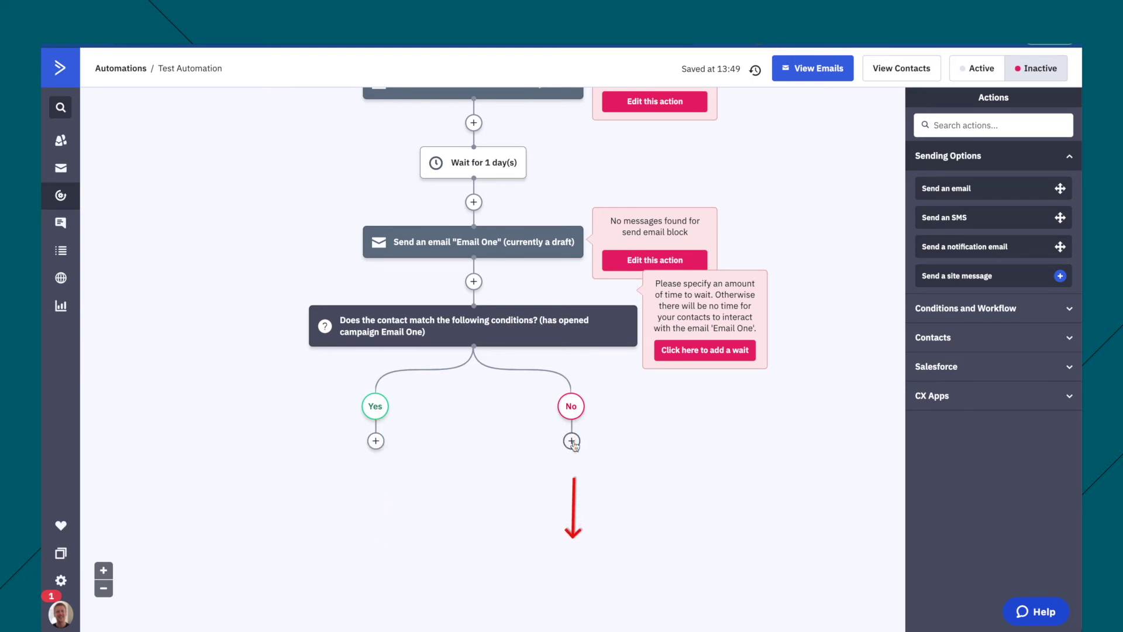
{"action": "scroll", "coordinate": [692, 454], "scroll_direction": "up", "scroll_amount": 3}
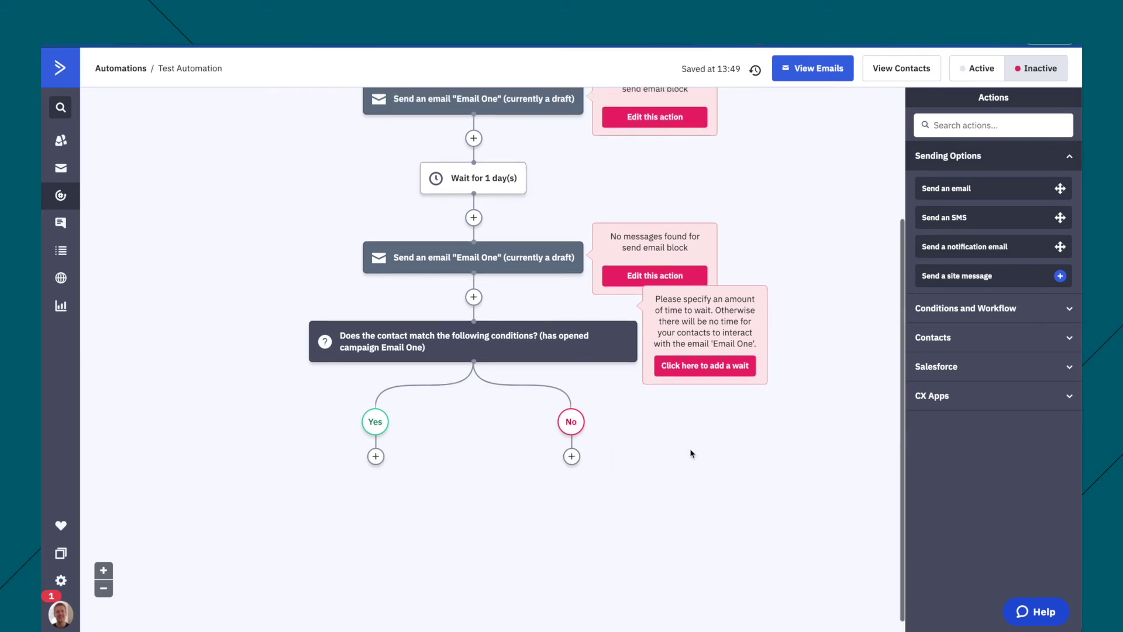
{"action": "scroll", "coordinate": [691, 450], "scroll_direction": "down", "scroll_amount": 3}
{"action": "scroll", "coordinate": [691, 449], "scroll_direction": "up", "scroll_amount": 3}
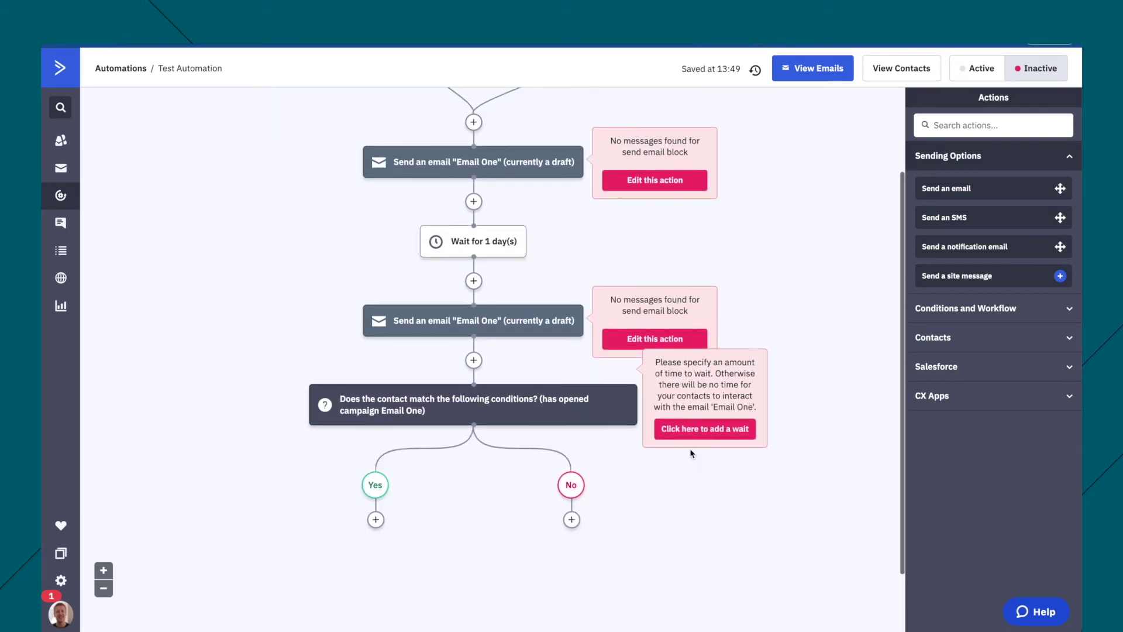
{"action": "scroll", "coordinate": [782, 289], "scroll_direction": "down", "scroll_amount": 3}
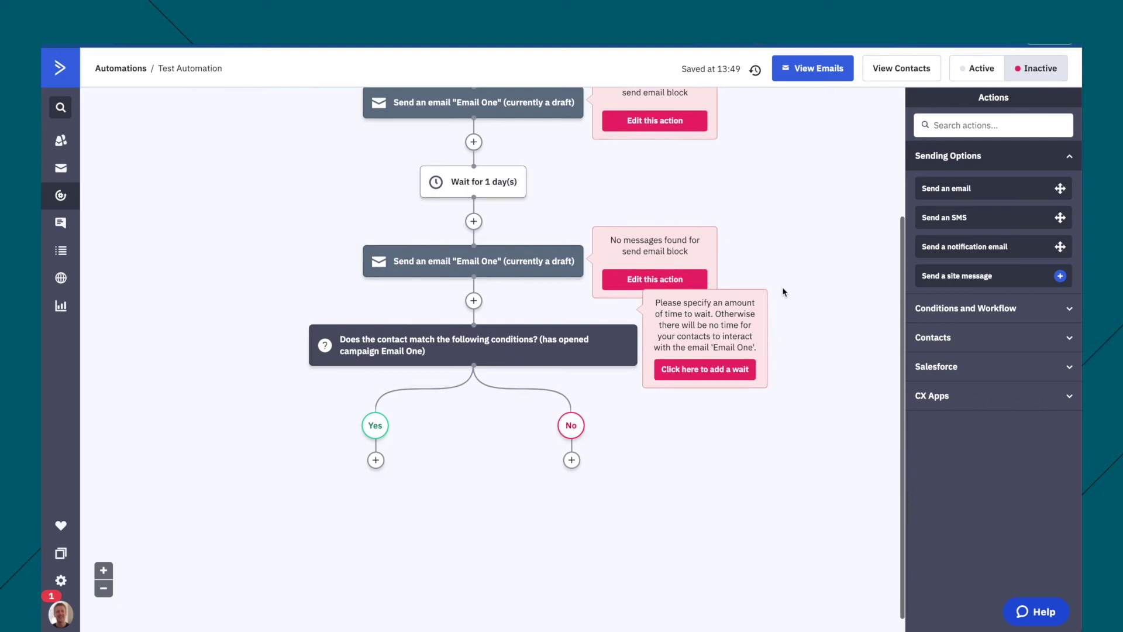
{"action": "mouse_move", "coordinate": [536, 275]}
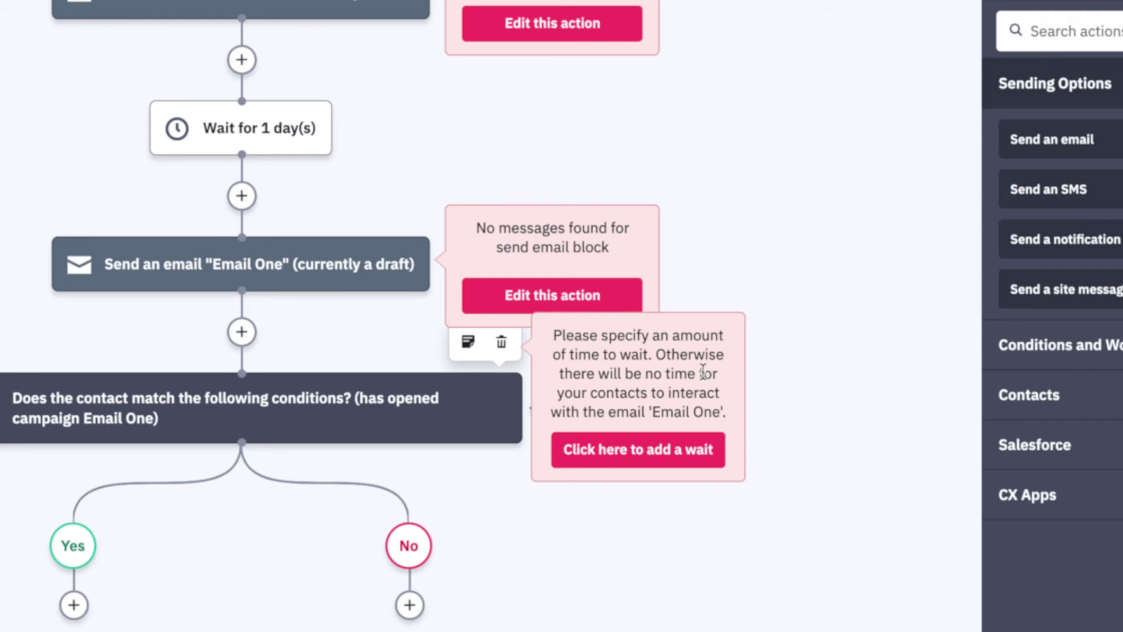
Step: Insert a 1 day(s) wait between the second Email One step and the If/Else check
{"action": "left_click", "coordinate": [665, 458]}
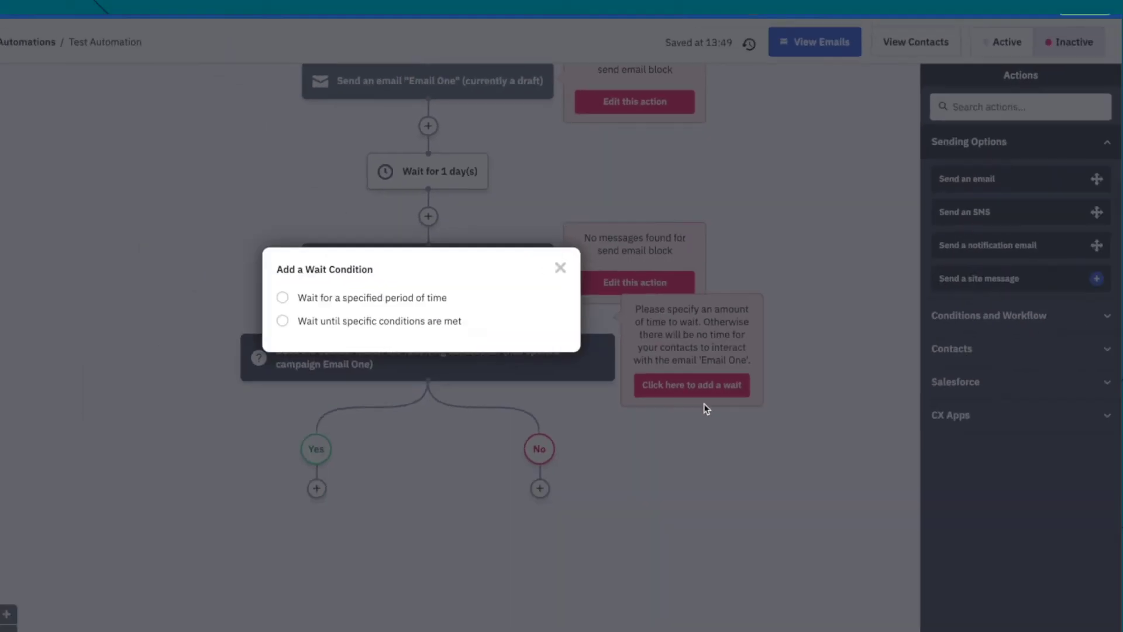
{"action": "left_click", "coordinate": [393, 299]}
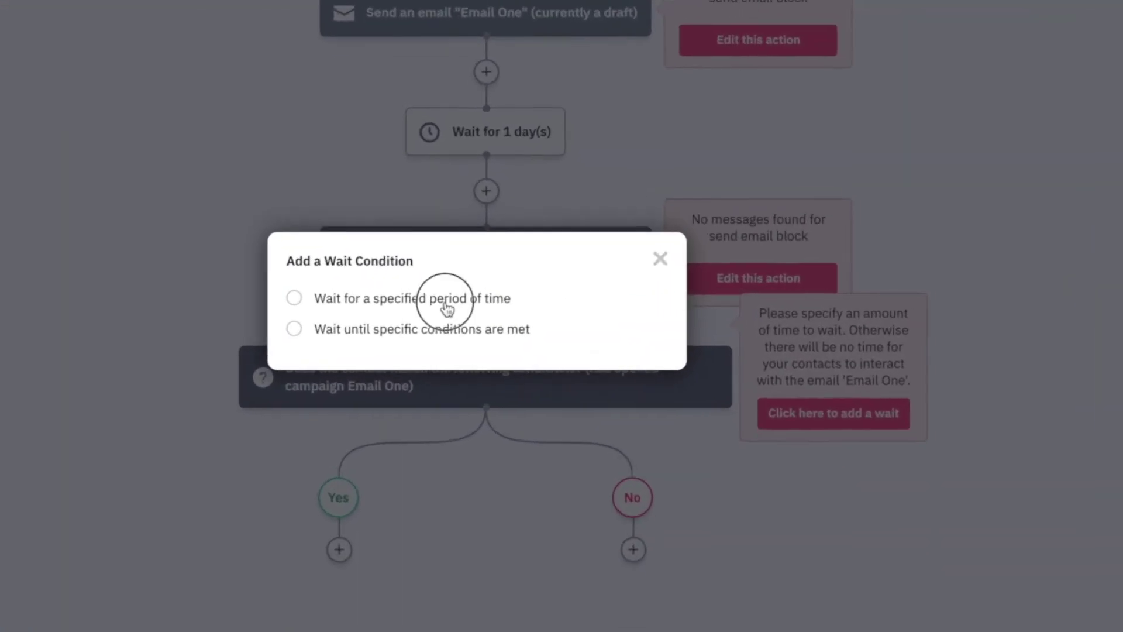
{"action": "left_click", "coordinate": [679, 400]}
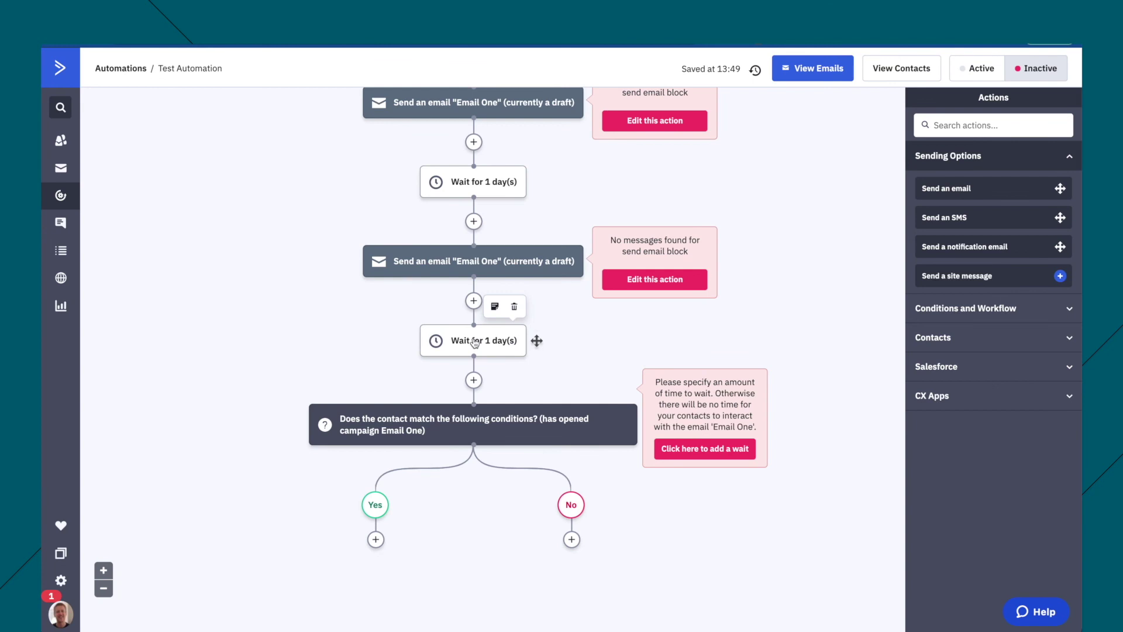
{"action": "scroll", "coordinate": [781, 363], "scroll_direction": "down", "scroll_amount": 1}
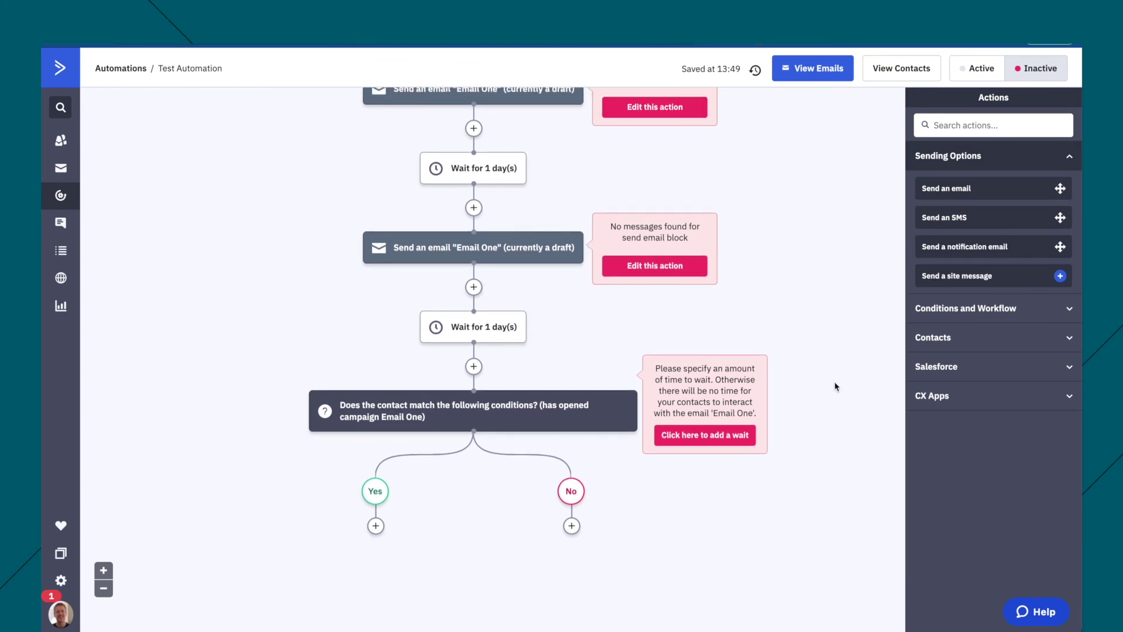
{"action": "scroll", "coordinate": [835, 386], "scroll_direction": "down", "scroll_amount": 1}
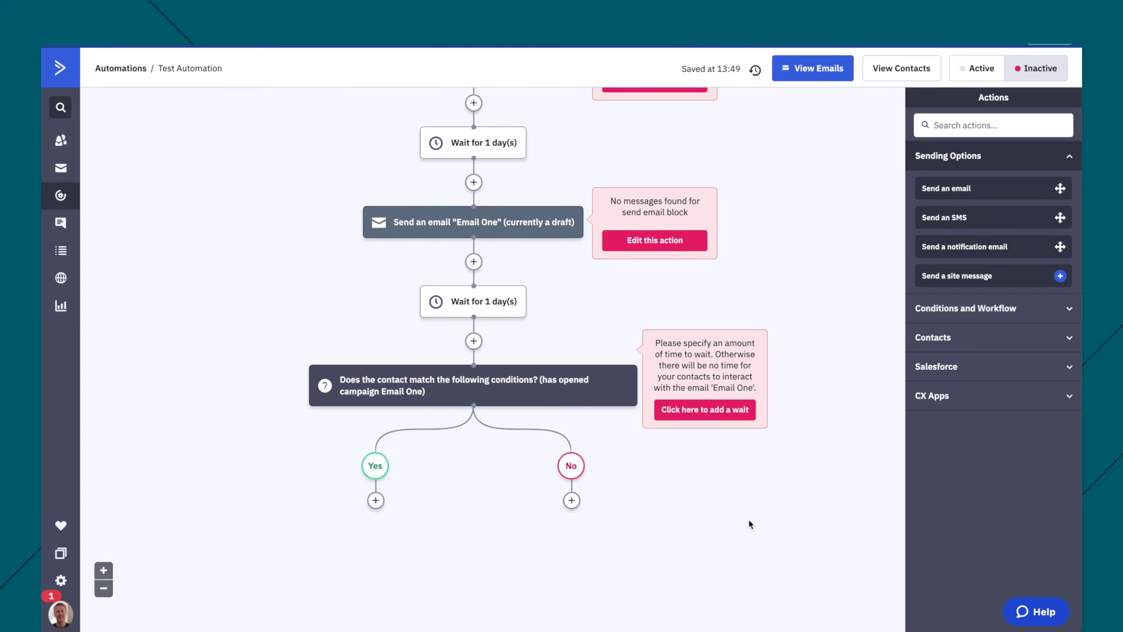
{"action": "scroll", "coordinate": [751, 524], "scroll_direction": "down", "scroll_amount": 2}
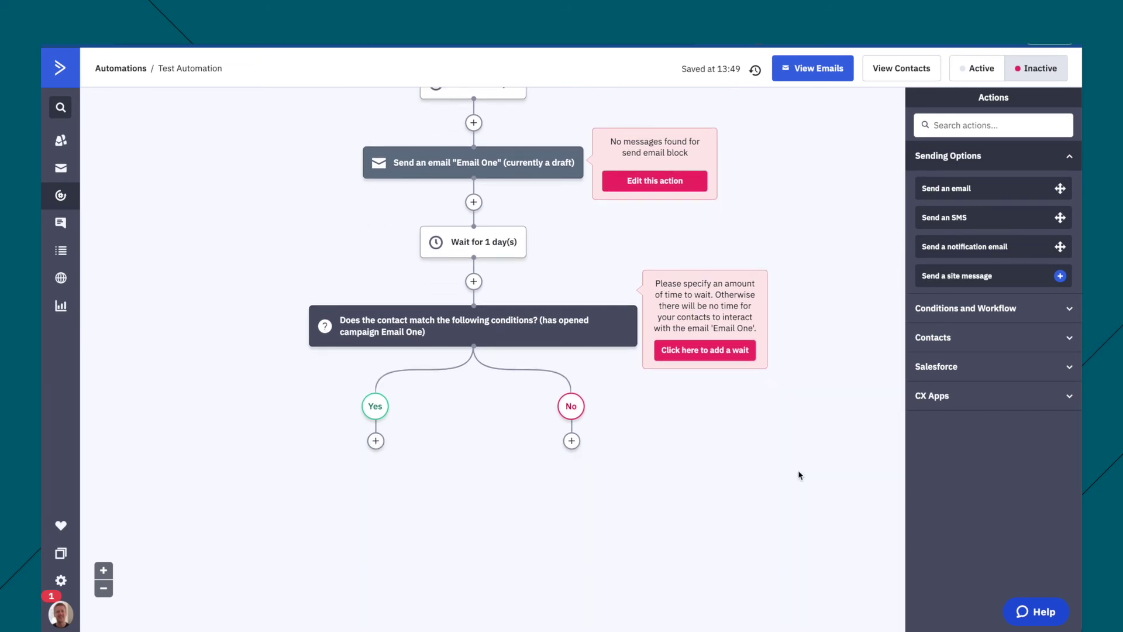
{"action": "left_click", "coordinate": [104, 588]}
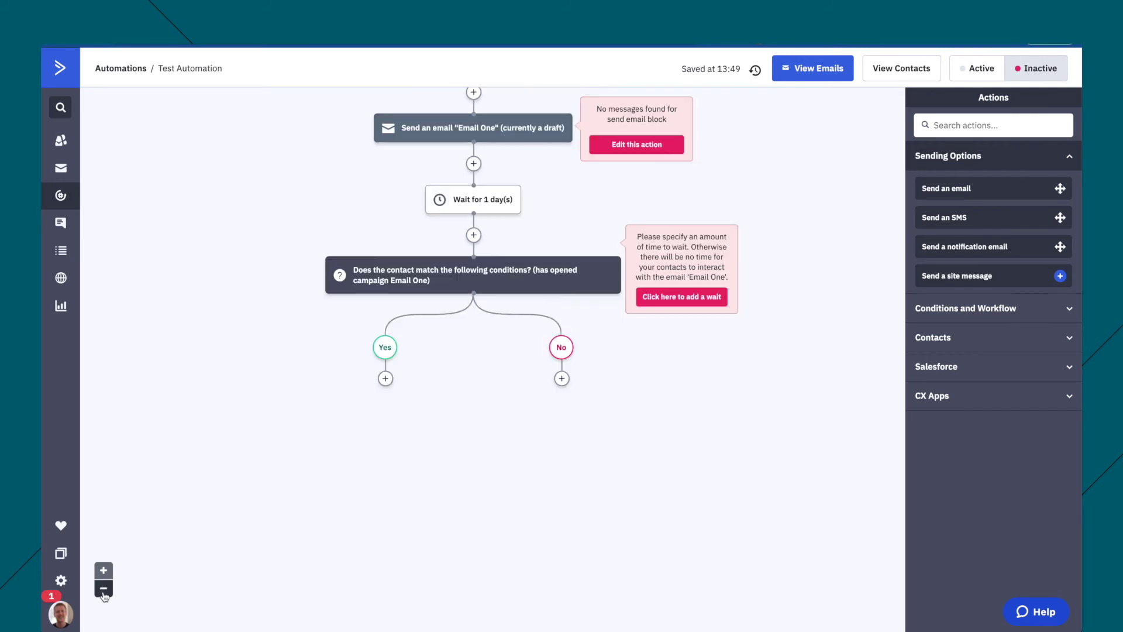
{"action": "scroll", "coordinate": [457, 459], "scroll_direction": "up", "scroll_amount": 1}
{"action": "scroll", "coordinate": [458, 459], "scroll_direction": "up", "scroll_amount": 5}
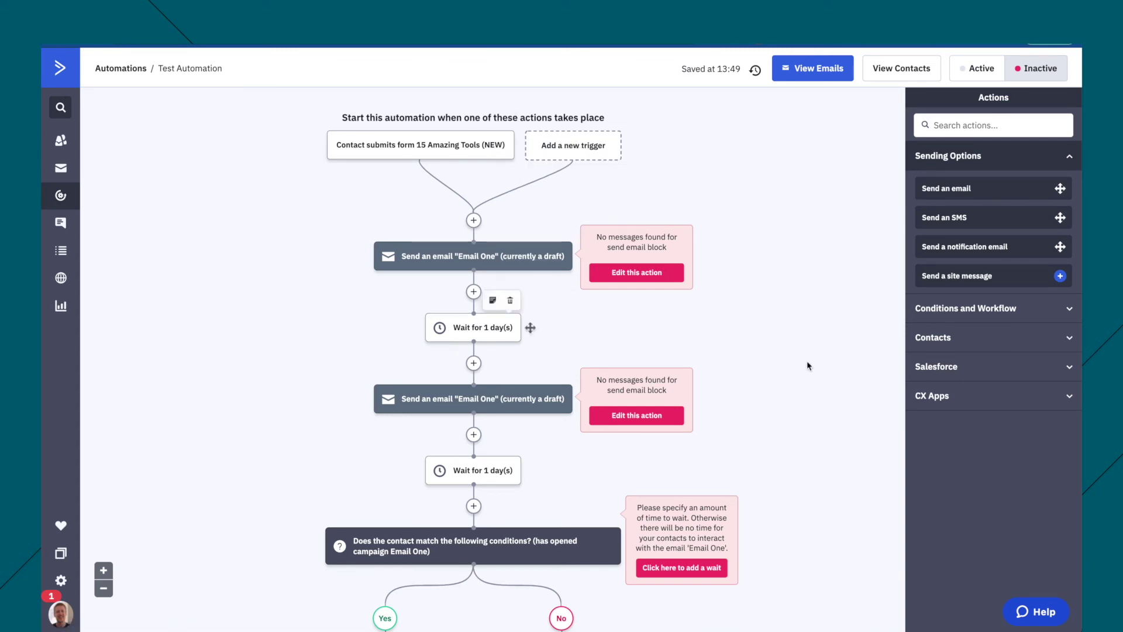
{"action": "scroll", "coordinate": [808, 366], "scroll_direction": "down", "scroll_amount": 3}
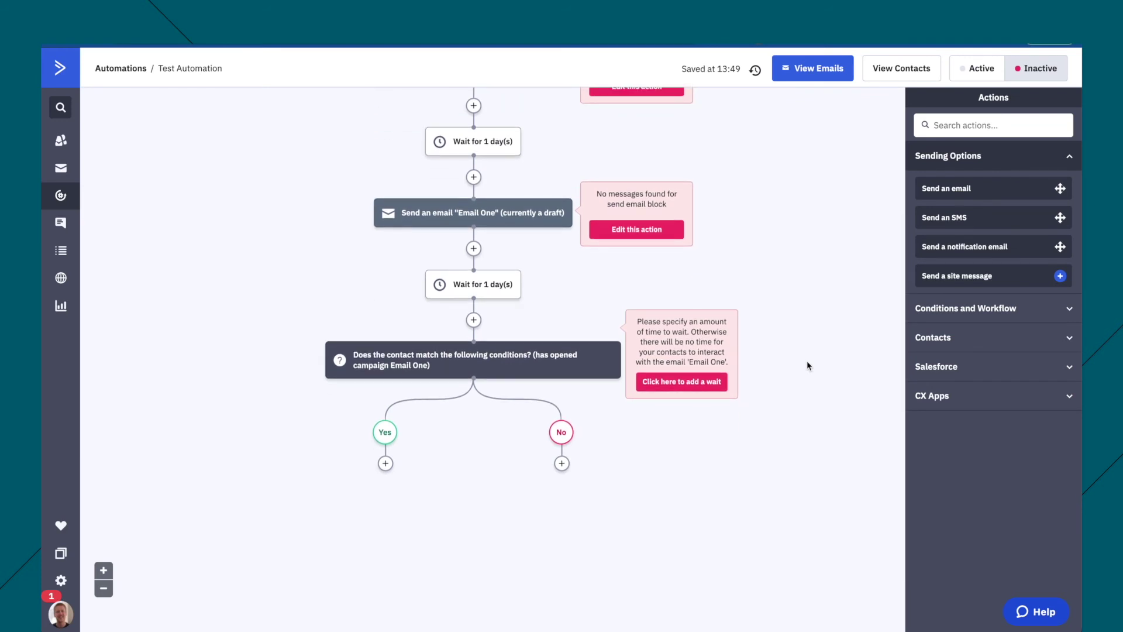
{"action": "scroll", "coordinate": [808, 366], "scroll_direction": "up", "scroll_amount": 2}
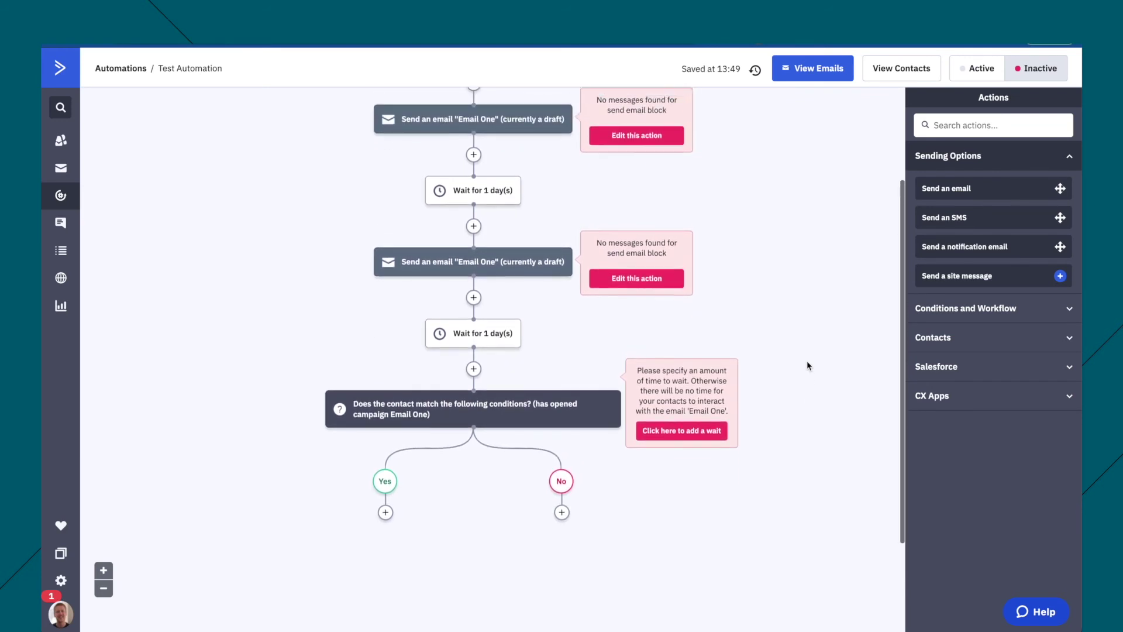
{"action": "scroll", "coordinate": [807, 366], "scroll_direction": "up", "scroll_amount": 3}
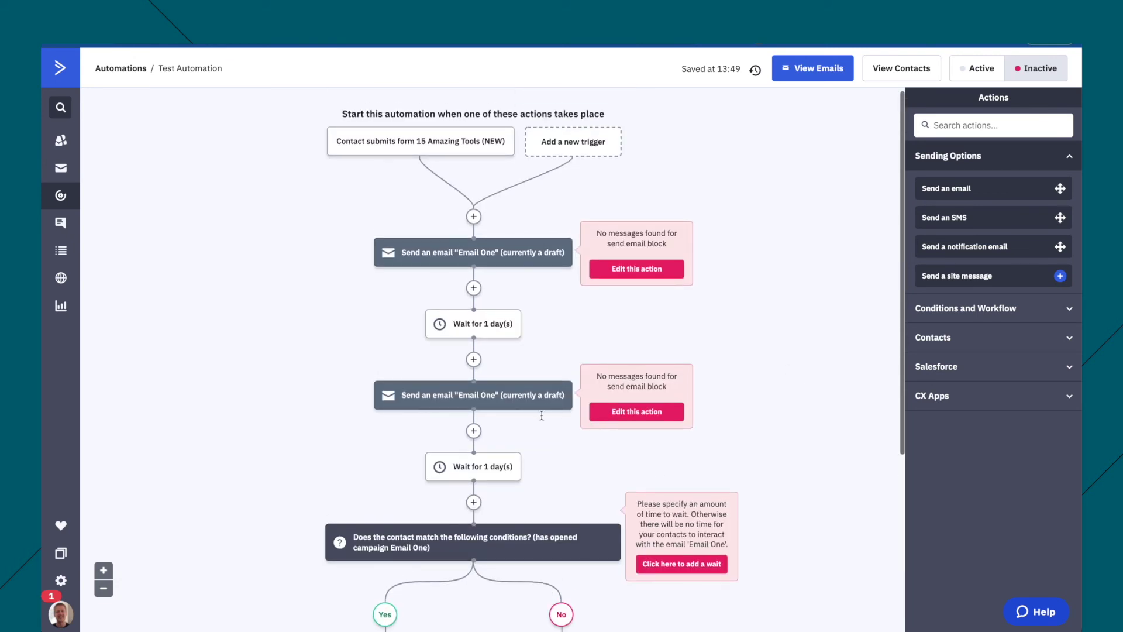
{"action": "scroll", "coordinate": [565, 513], "scroll_direction": "down", "scroll_amount": 3}
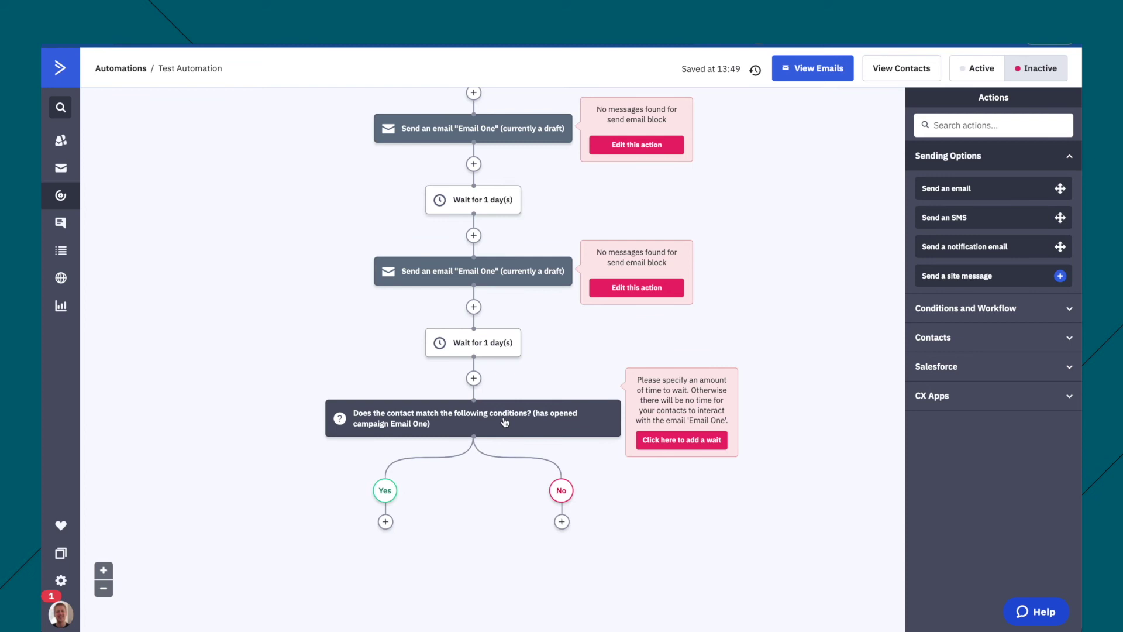
{"action": "left_click", "coordinate": [551, 422]}
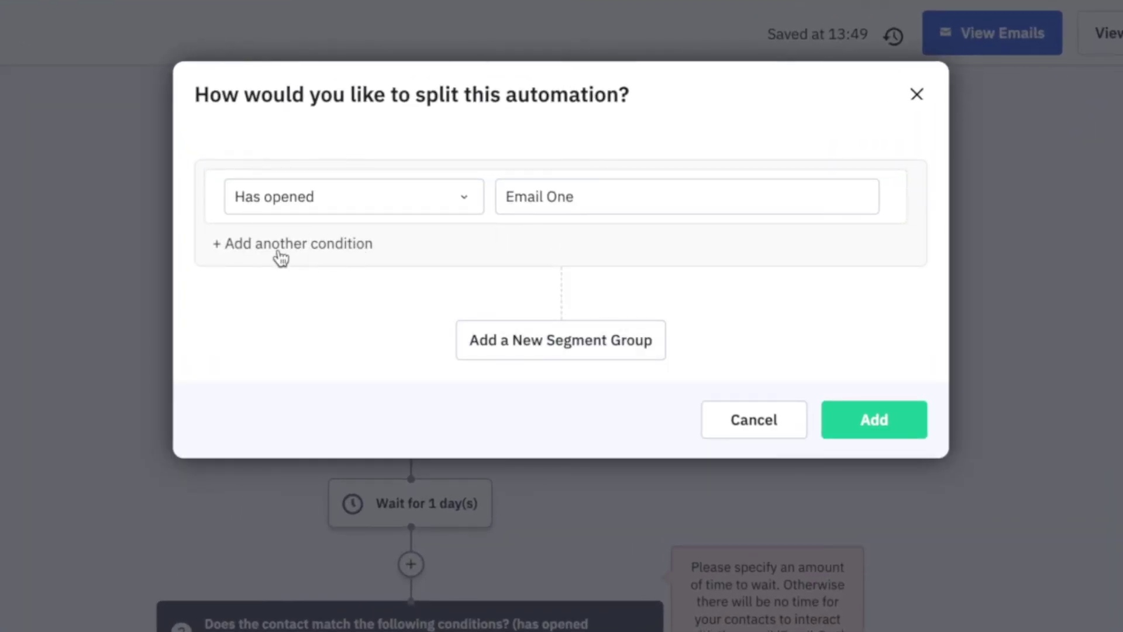
{"action": "left_click", "coordinate": [311, 248]}
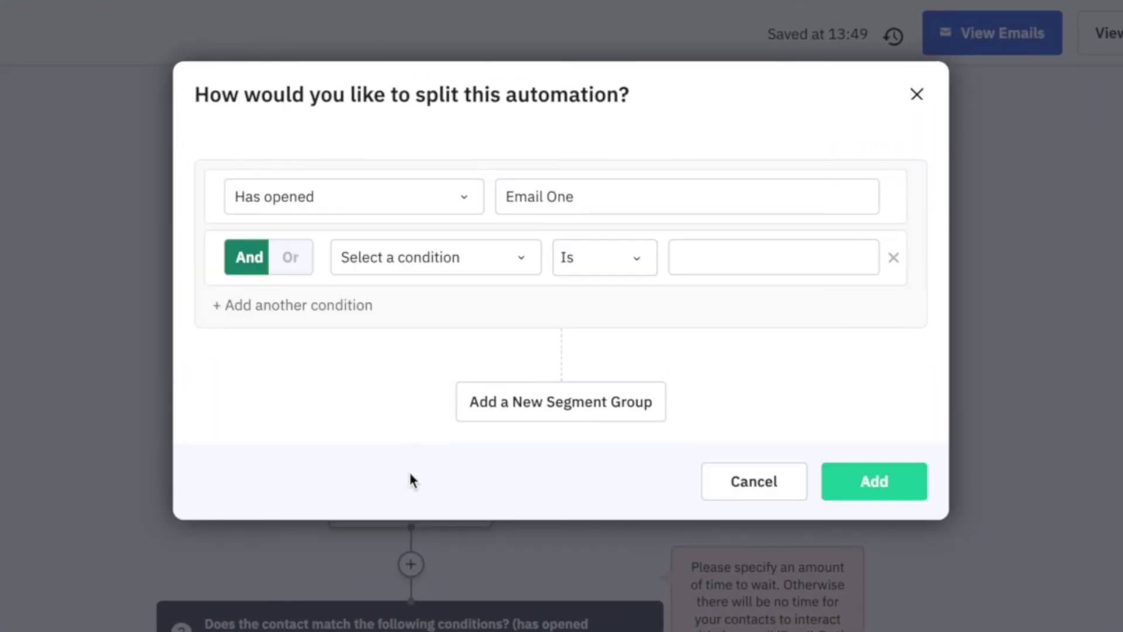
{"action": "left_click", "coordinate": [301, 261]}
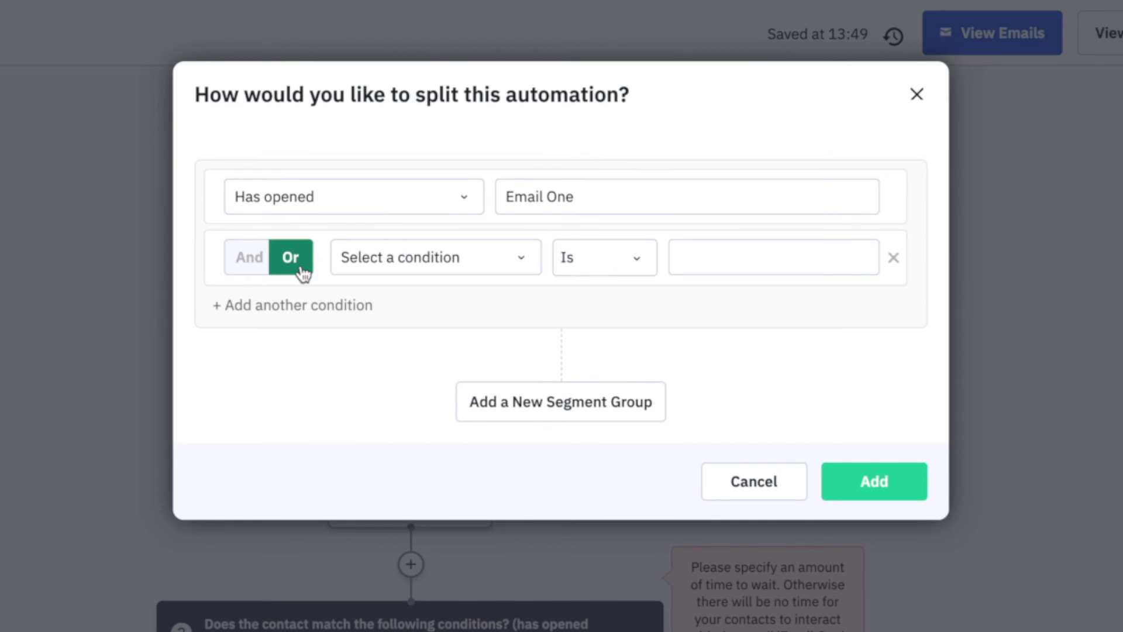
{"action": "left_click", "coordinate": [248, 263]}
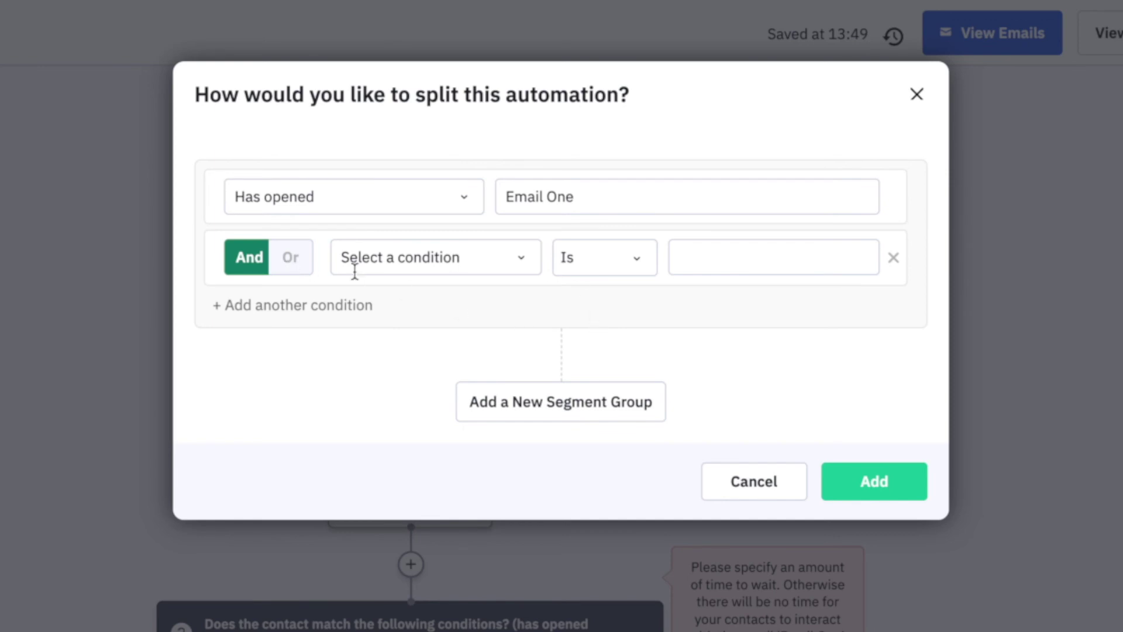
{"action": "left_click", "coordinate": [405, 256]}
{"action": "type", "text": "coun"}
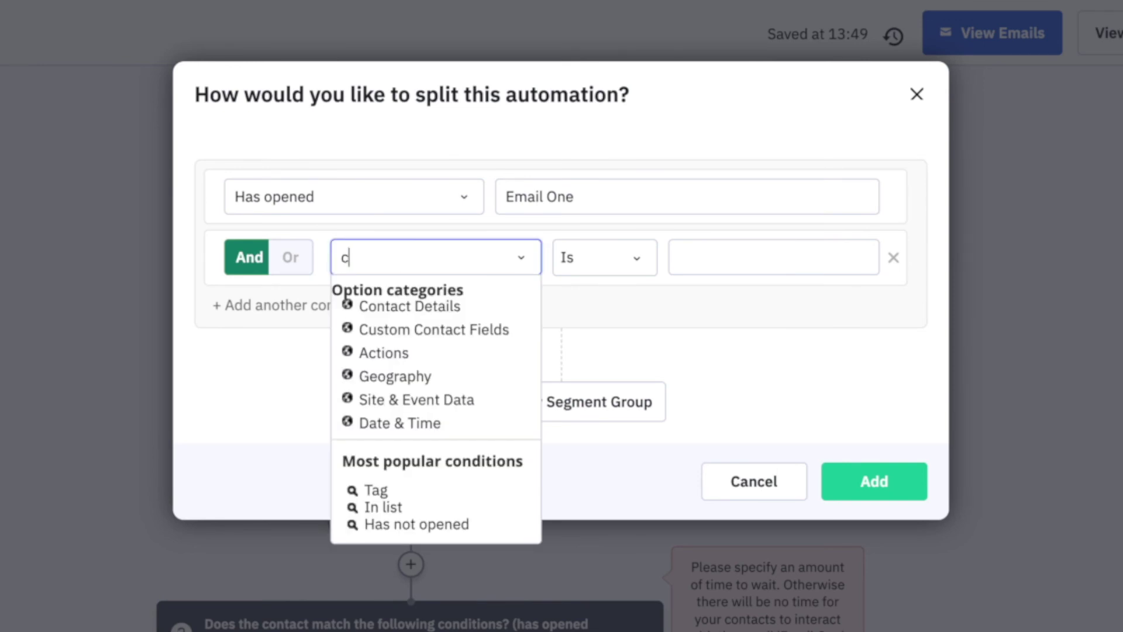
{"action": "left_click", "coordinate": [384, 299]}
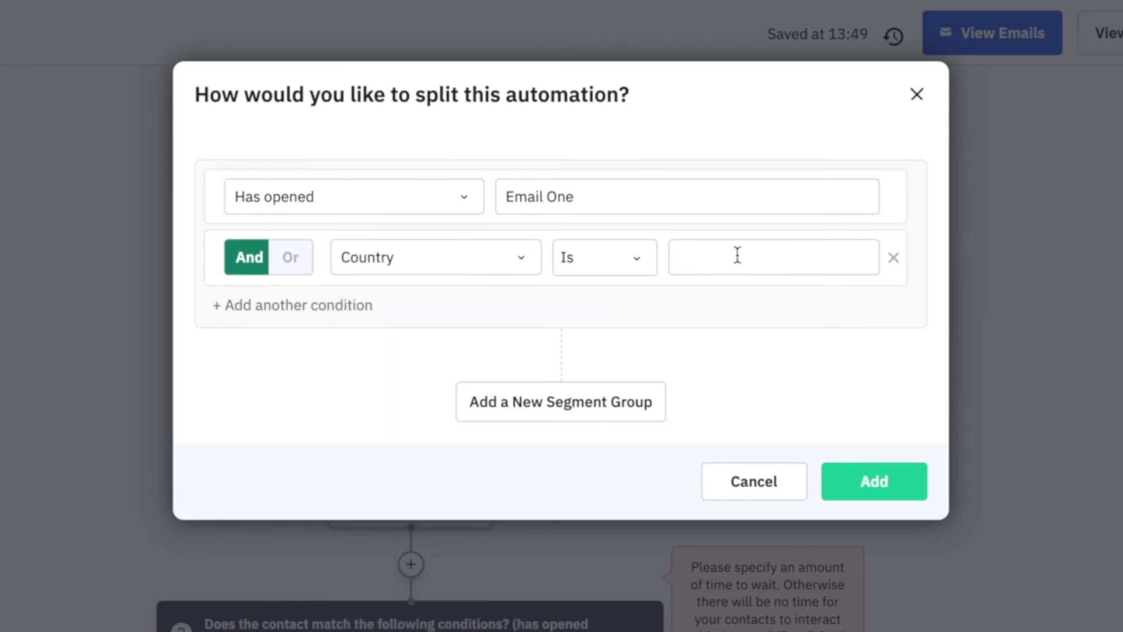
{"action": "left_click", "coordinate": [736, 255]}
{"action": "type", "text": "indi"}
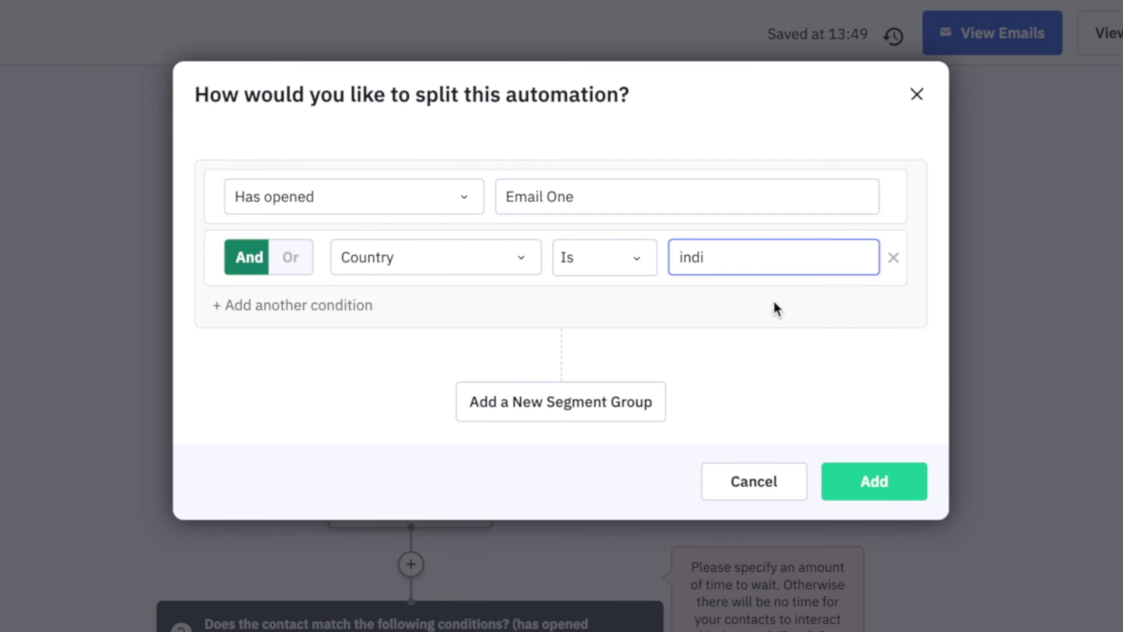
{"action": "key", "text": "BackSpace"}
{"action": "key", "text": "BackSpace"}
{"action": "key", "text": "BackSpace"}
{"action": "key", "text": "BackSpace"}
{"action": "left_click", "coordinate": [416, 257]}
{"action": "left_click", "coordinate": [400, 377]}
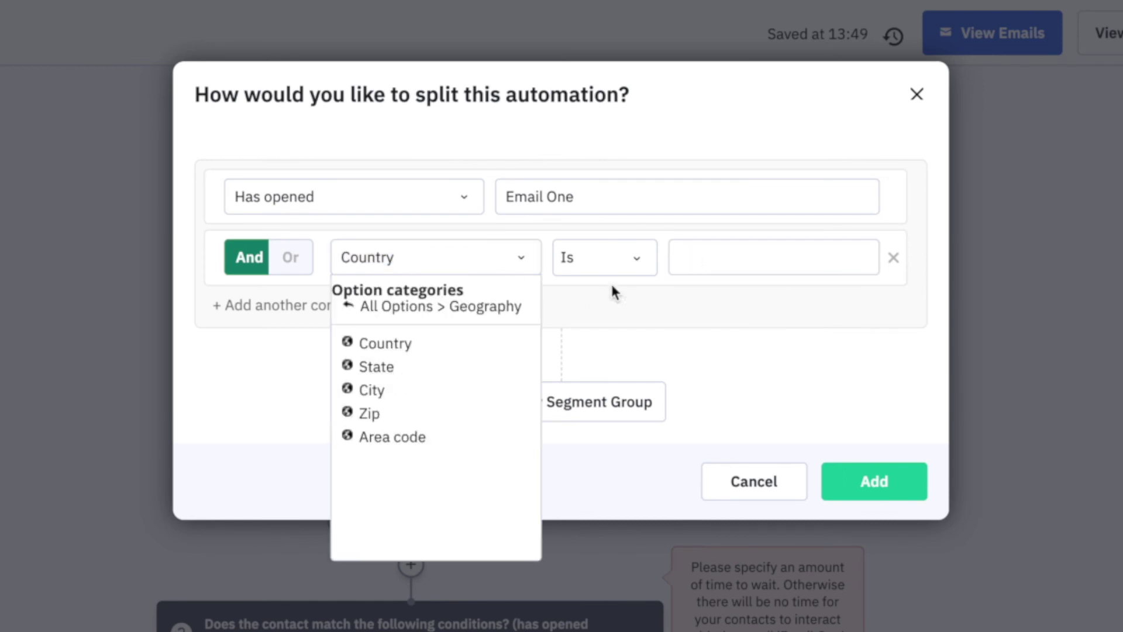
{"action": "left_click", "coordinate": [391, 350]}
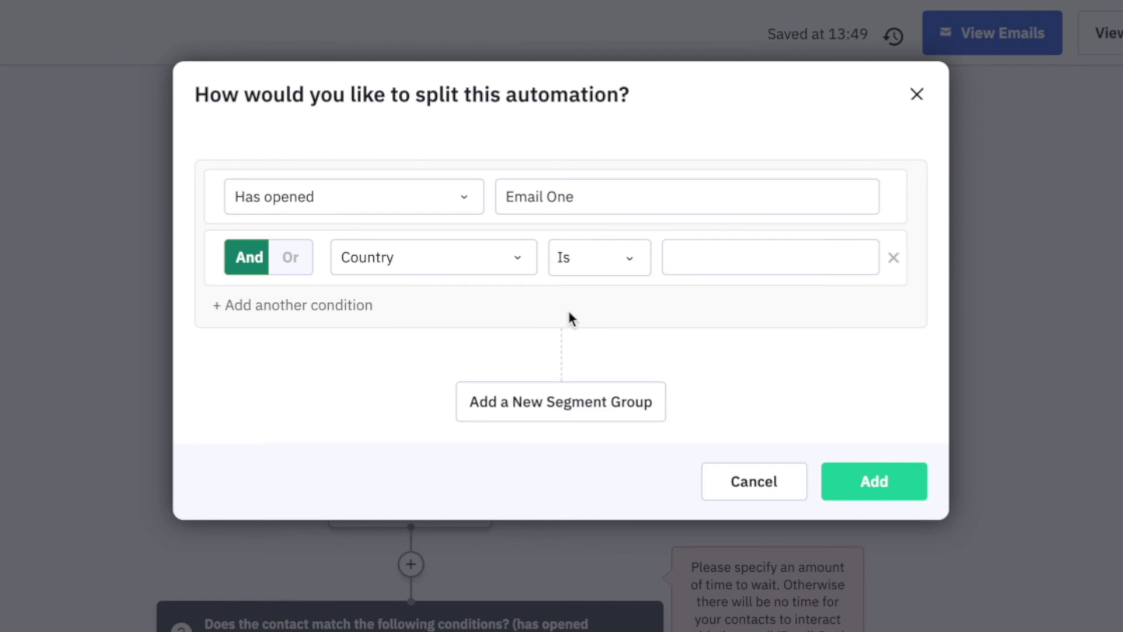
{"action": "left_click", "coordinate": [734, 256]}
{"action": "type", "text": "ind"}
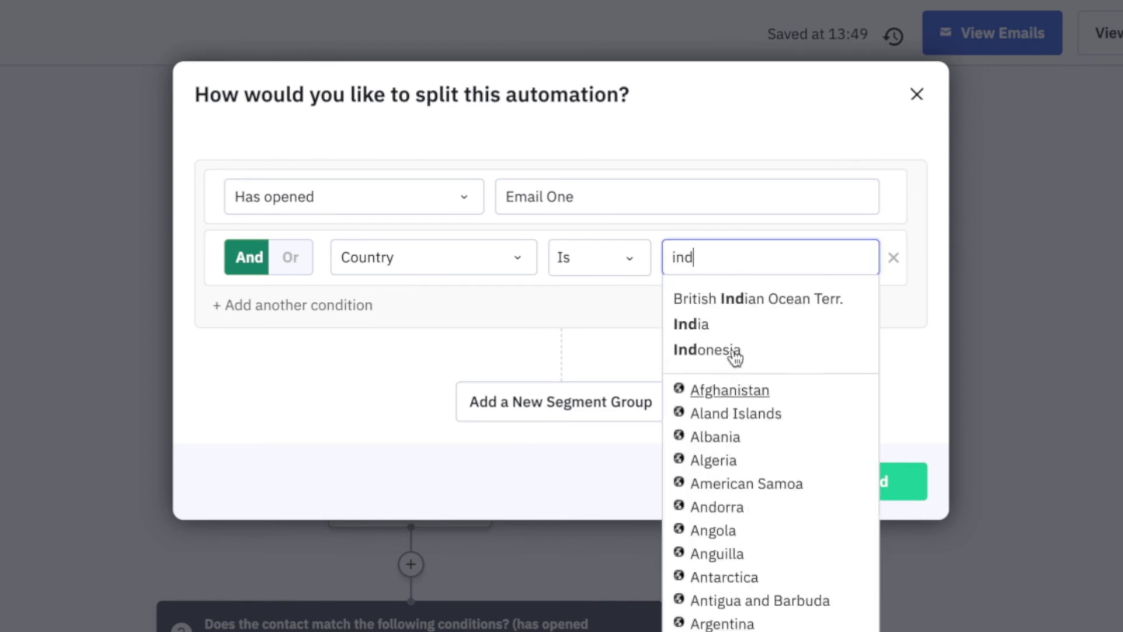
{"action": "left_click", "coordinate": [700, 327]}
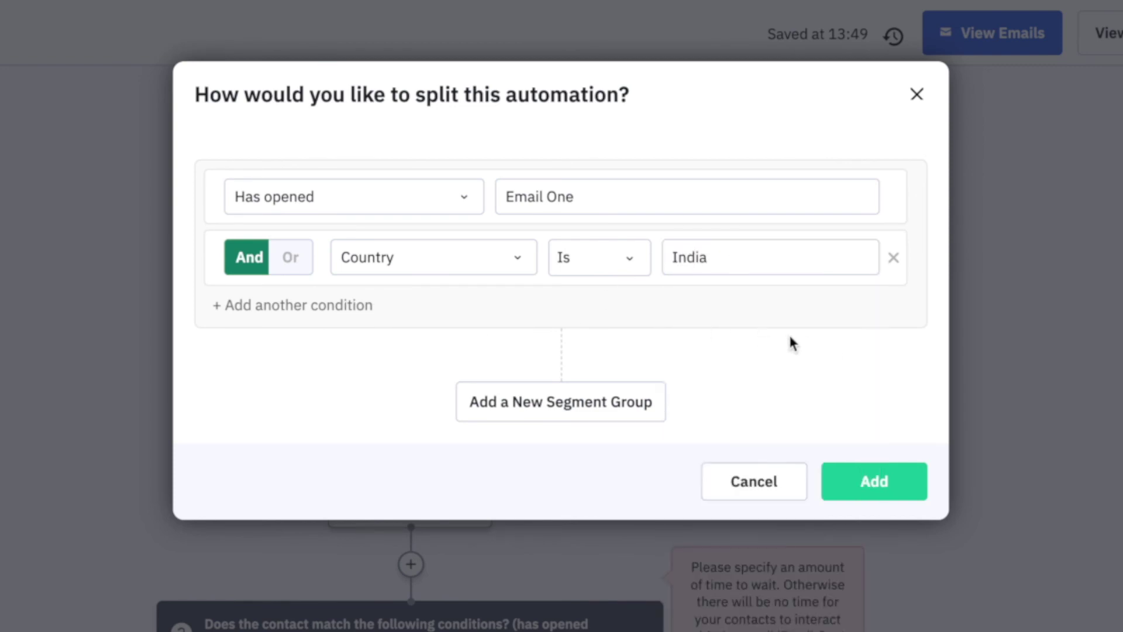
{"action": "left_click", "coordinate": [565, 416]}
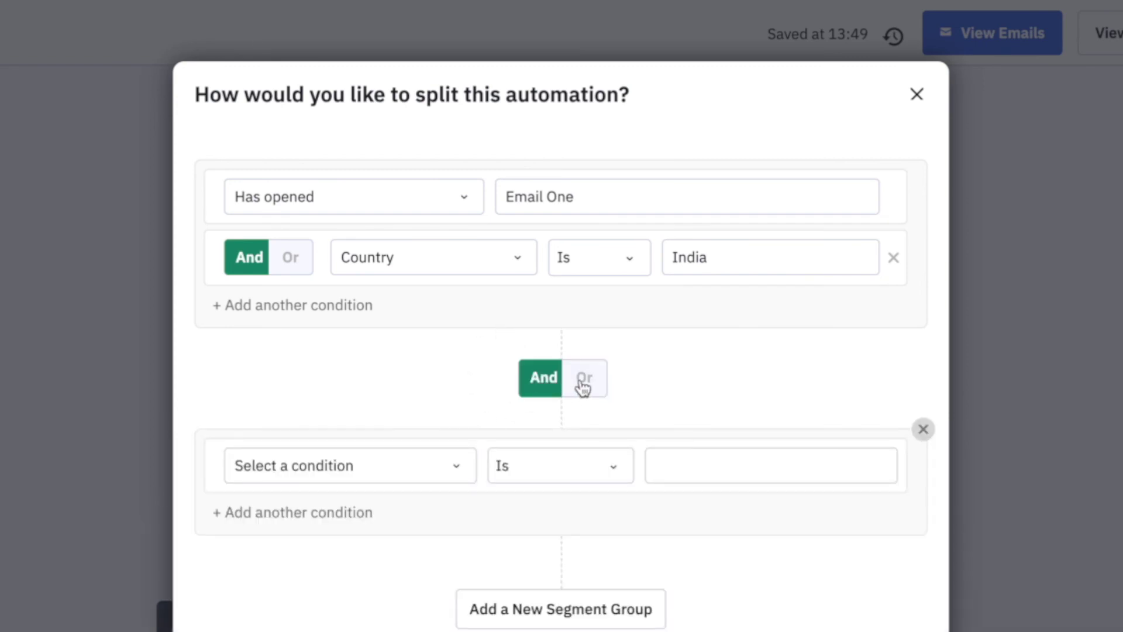
{"action": "left_click", "coordinate": [583, 381]}
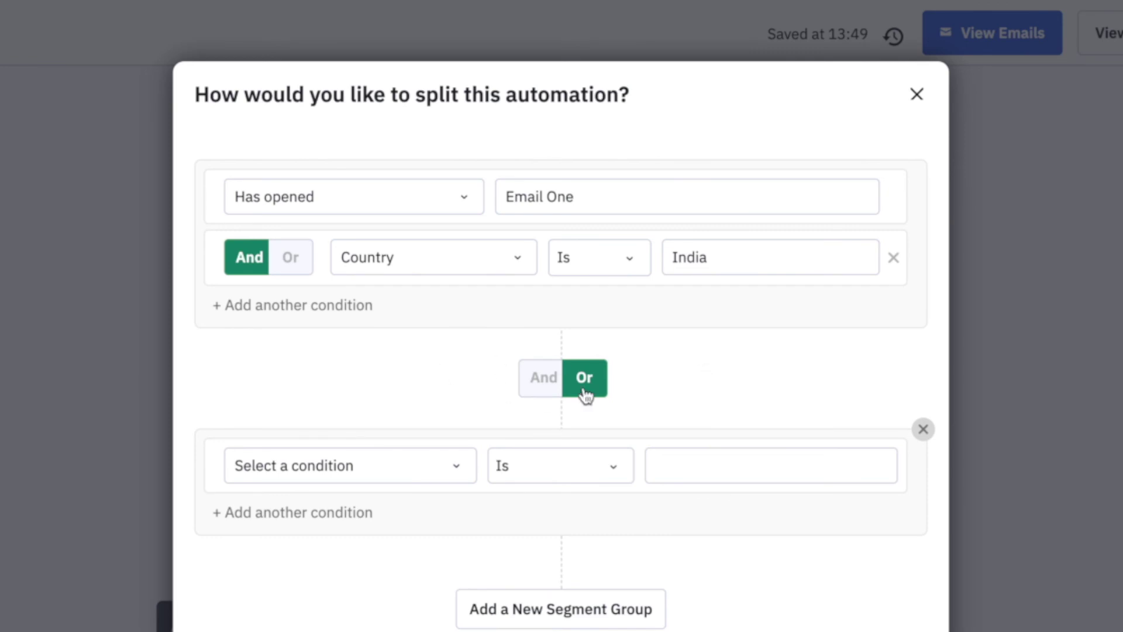
{"action": "left_click", "coordinate": [916, 96]}
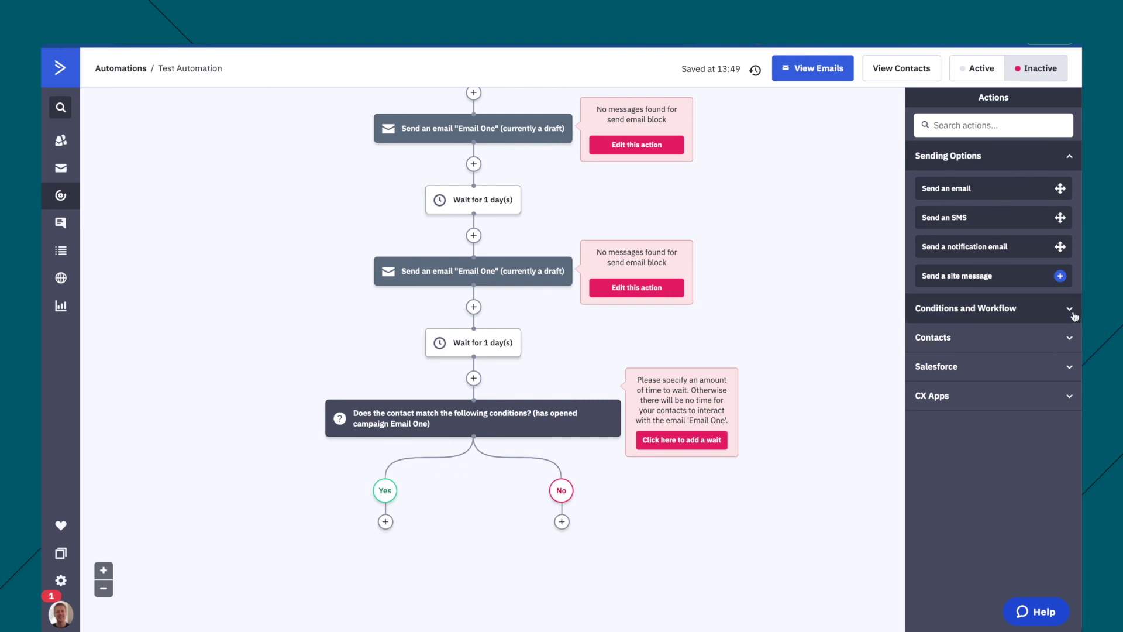
Step: Add a saved 'Add a tag' action with the 15 Tools TESLO tag under the If/Else No branch
{"action": "left_click", "coordinate": [1071, 337]}
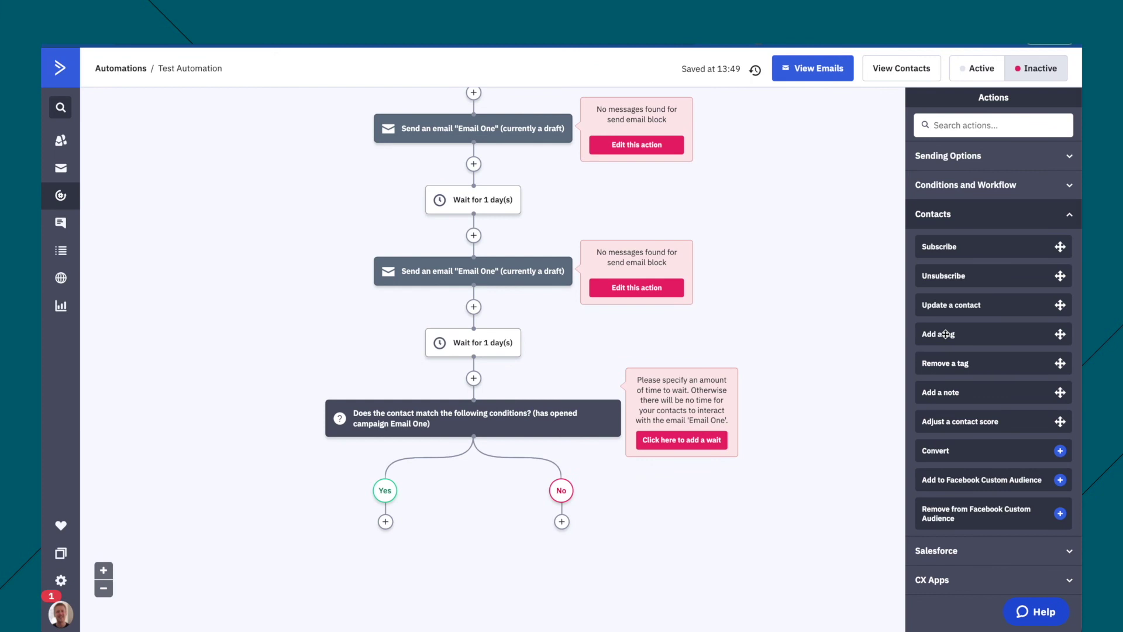
{"action": "left_click_drag", "start_coordinate": [946, 334], "coordinate": [559, 521]}
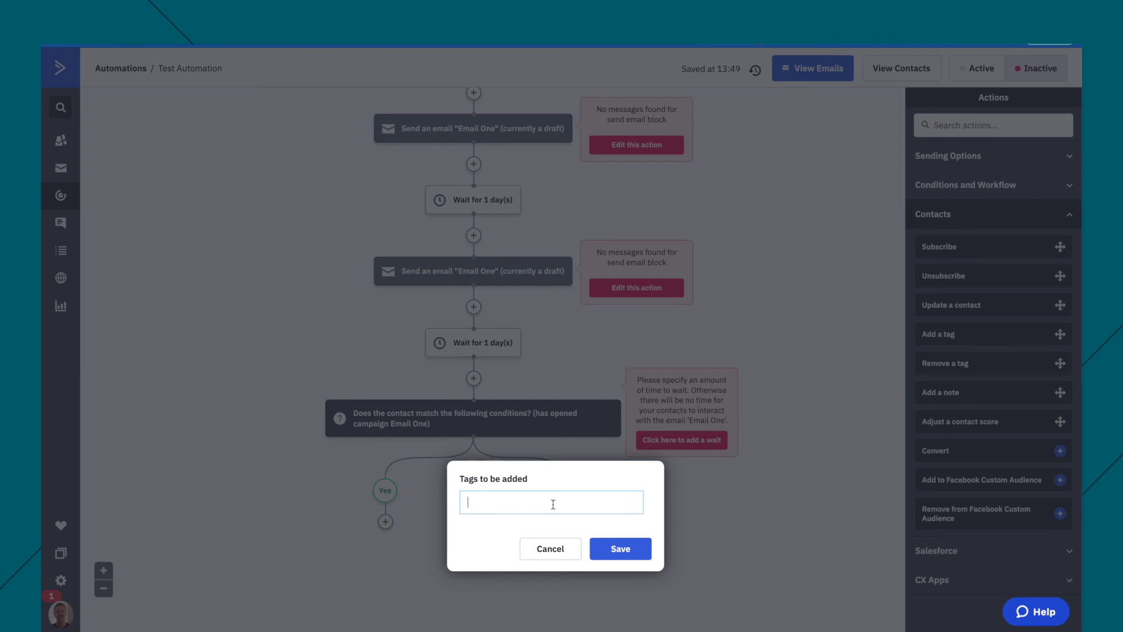
{"action": "type", "text": "15"}
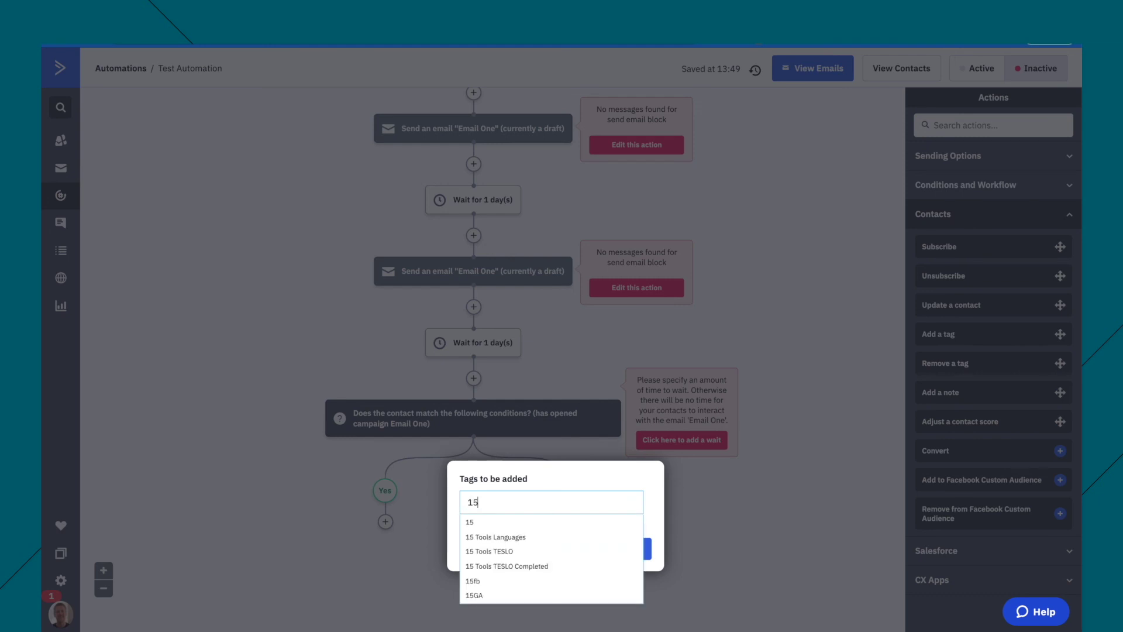
{"action": "left_click", "coordinate": [501, 559]}
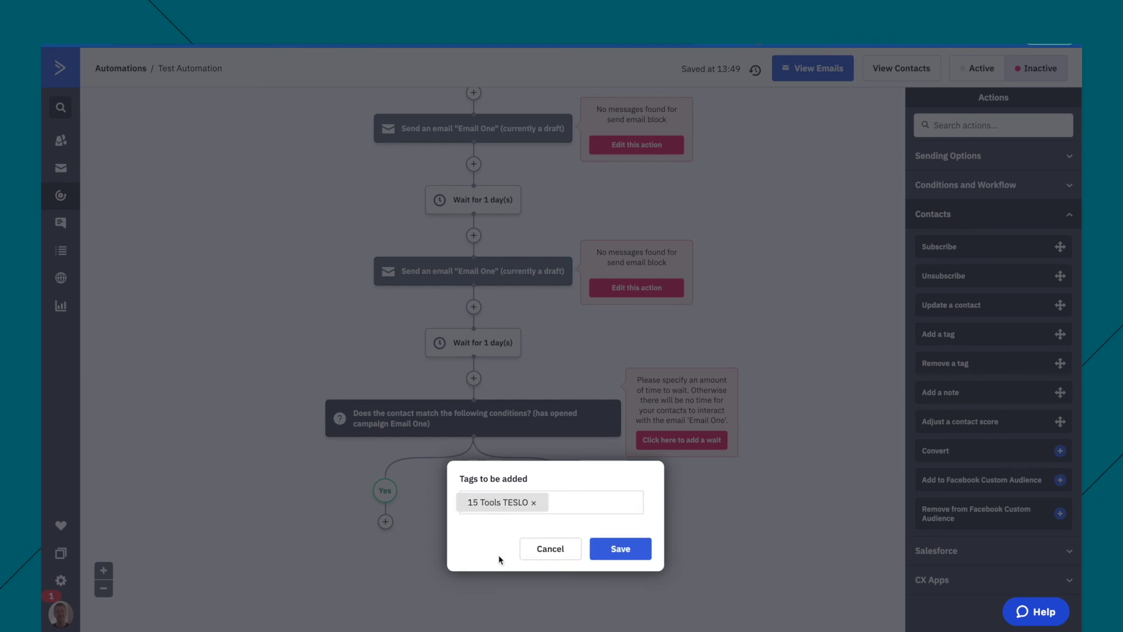
{"action": "left_click", "coordinate": [620, 548]}
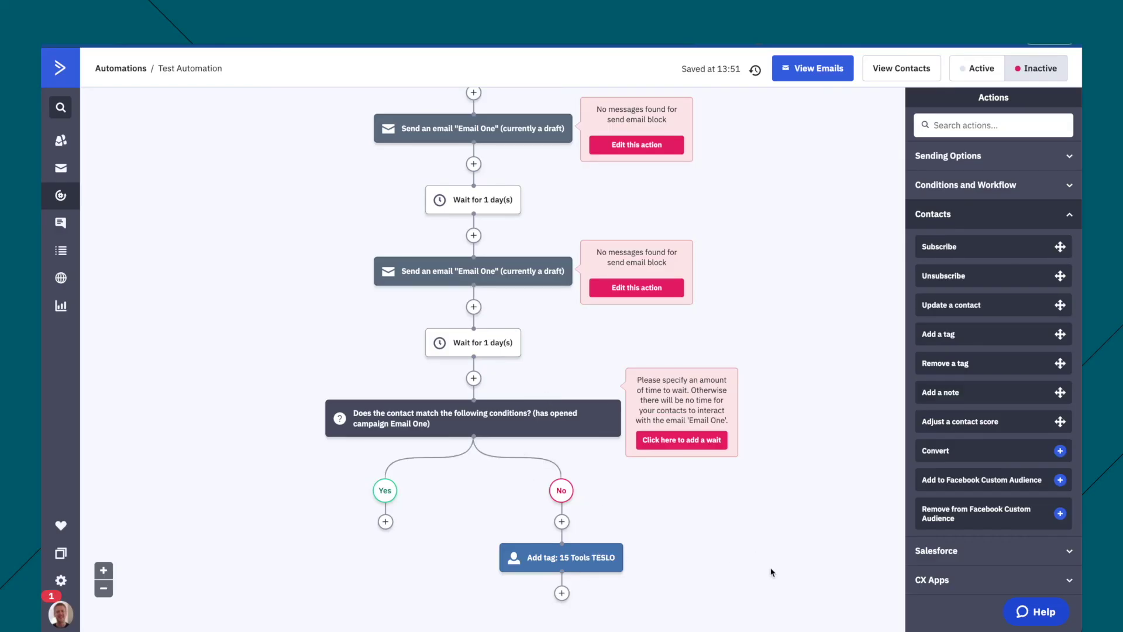
{"action": "scroll", "coordinate": [771, 572], "scroll_direction": "down", "scroll_amount": 1}
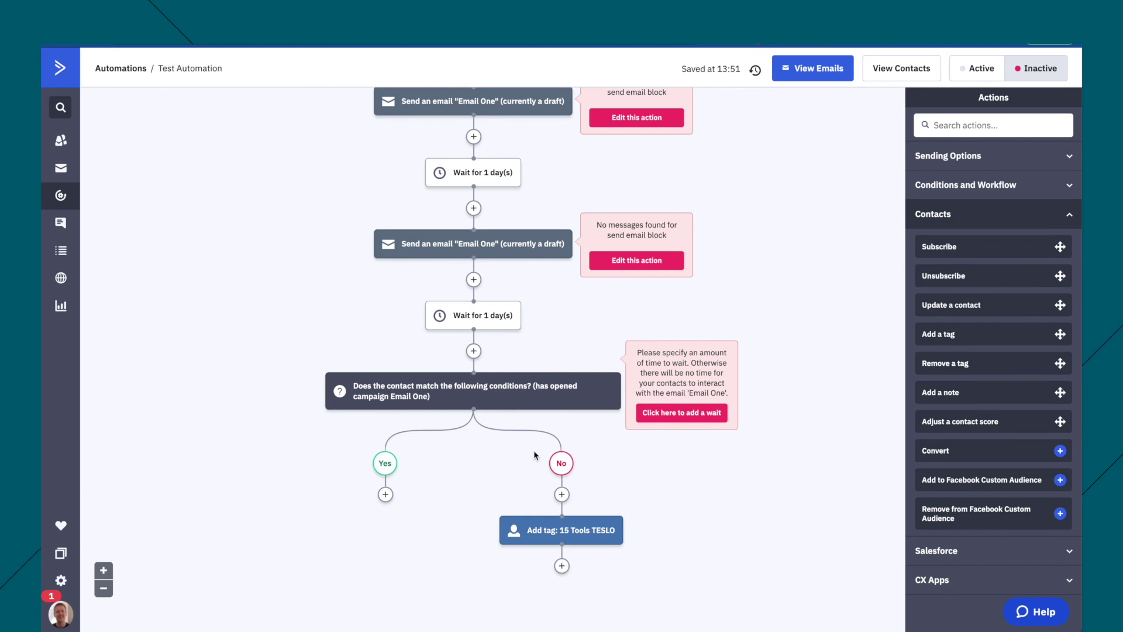
{"action": "mouse_move", "coordinate": [479, 396]}
{"action": "mouse_move", "coordinate": [579, 540]}
{"action": "scroll", "coordinate": [775, 295], "scroll_direction": "up", "scroll_amount": 3}
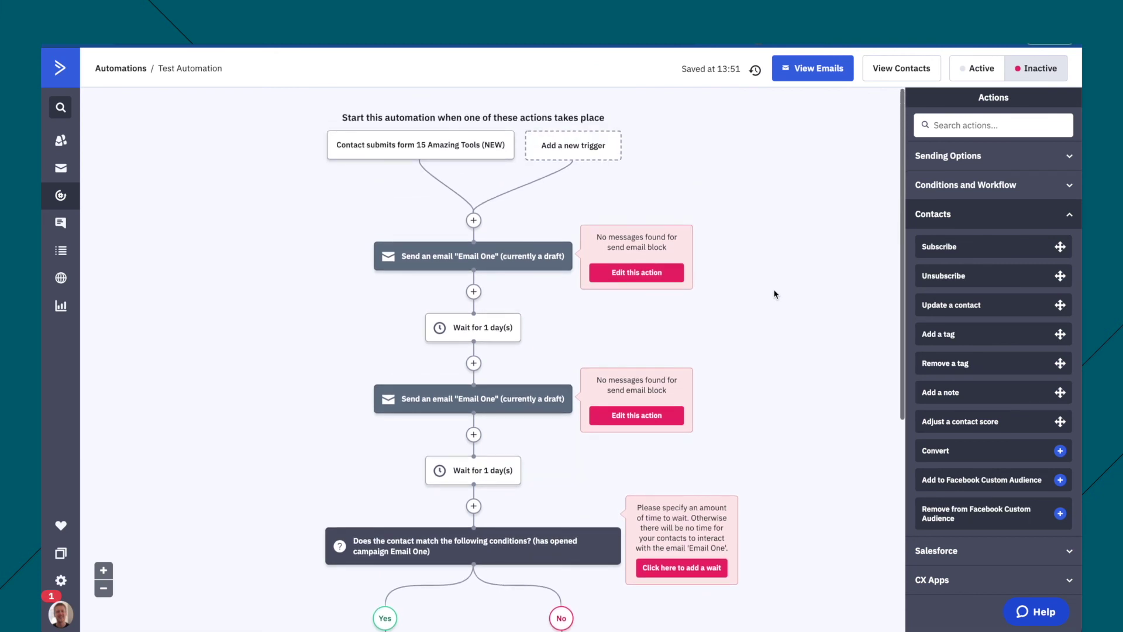